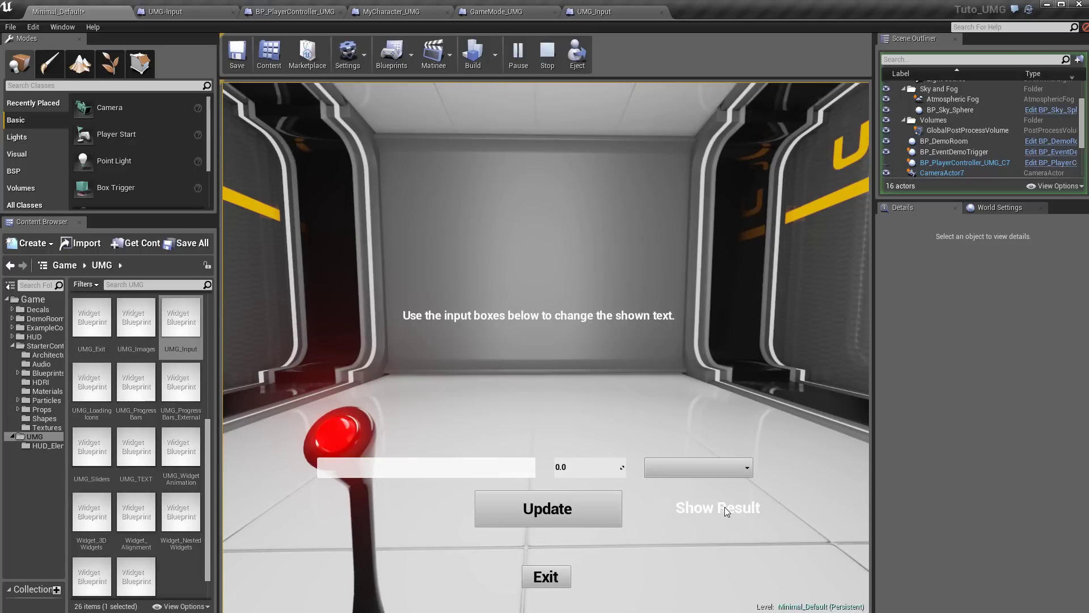
Step: In play mode, uncheck Show Result, raise the spin box value, choose Apples, and update
left_click(602, 518)
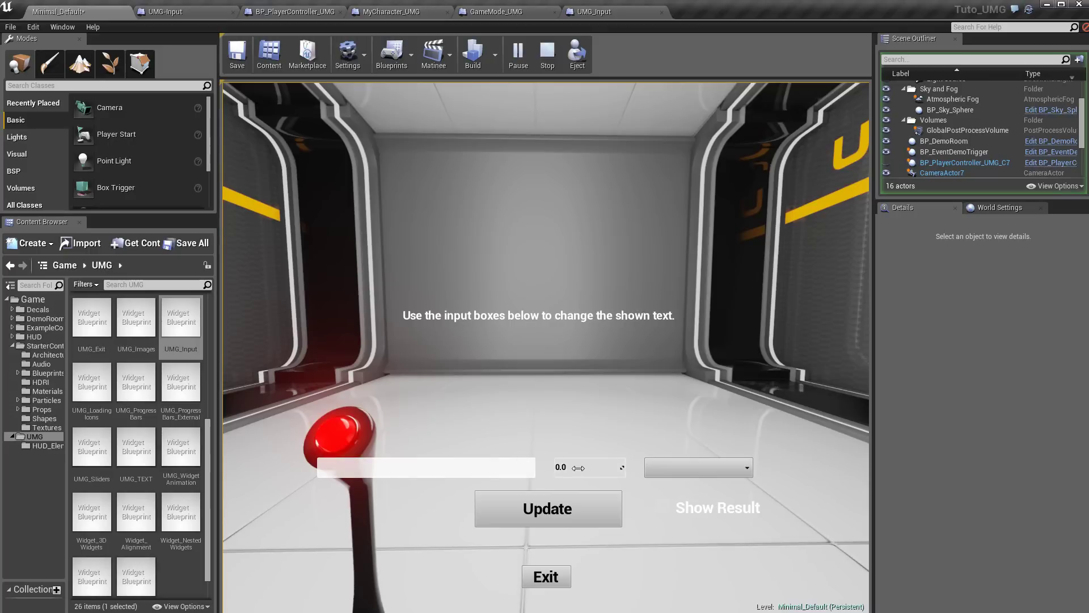
left_click_drag(576, 466, 607, 466)
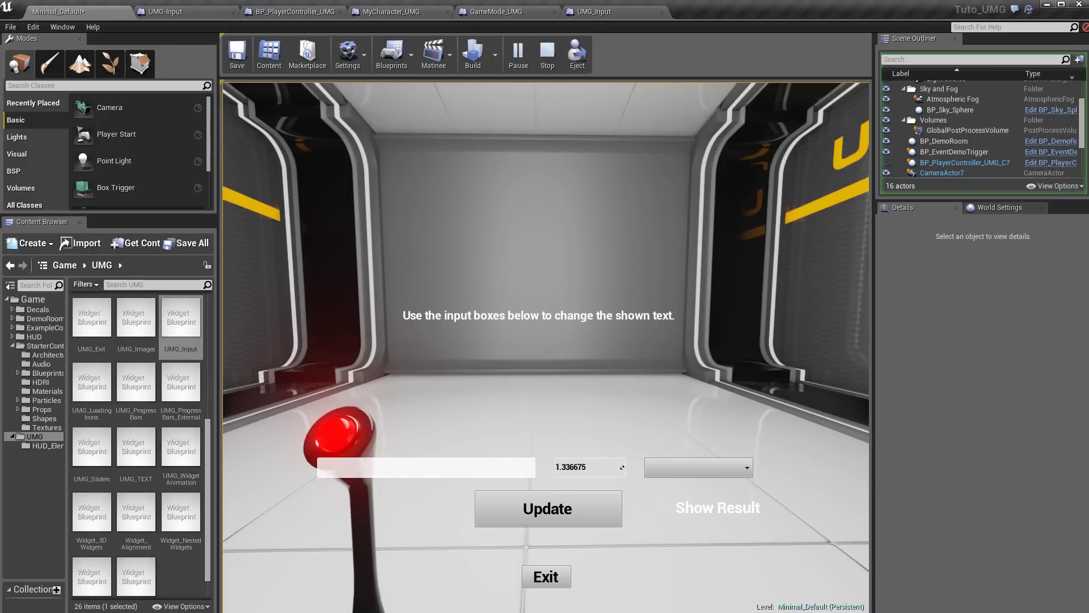
left_click(679, 471)
left_click(675, 481)
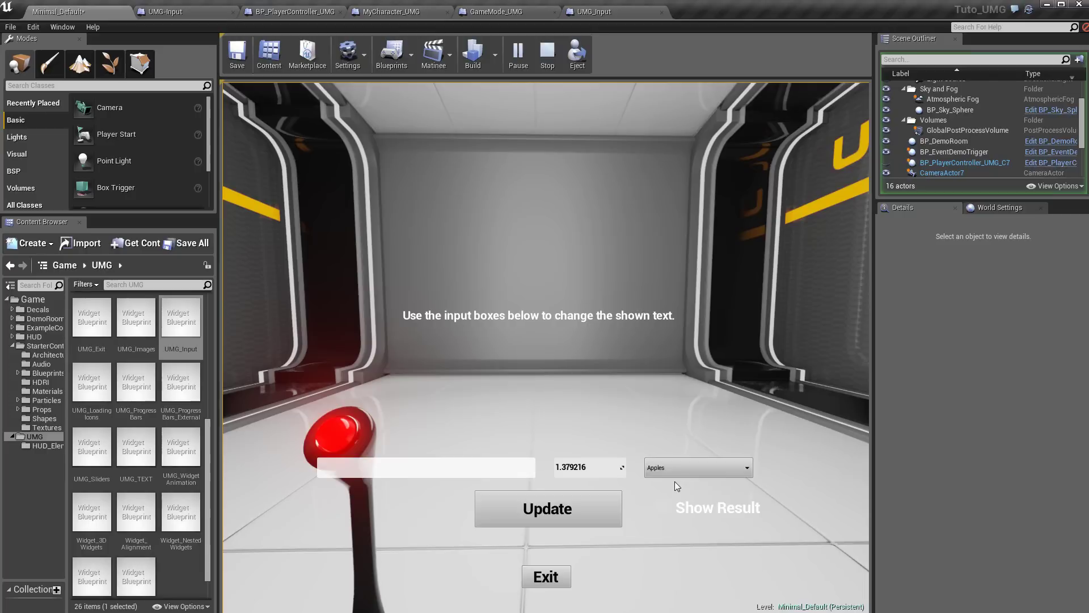
left_click(556, 516)
type("123")
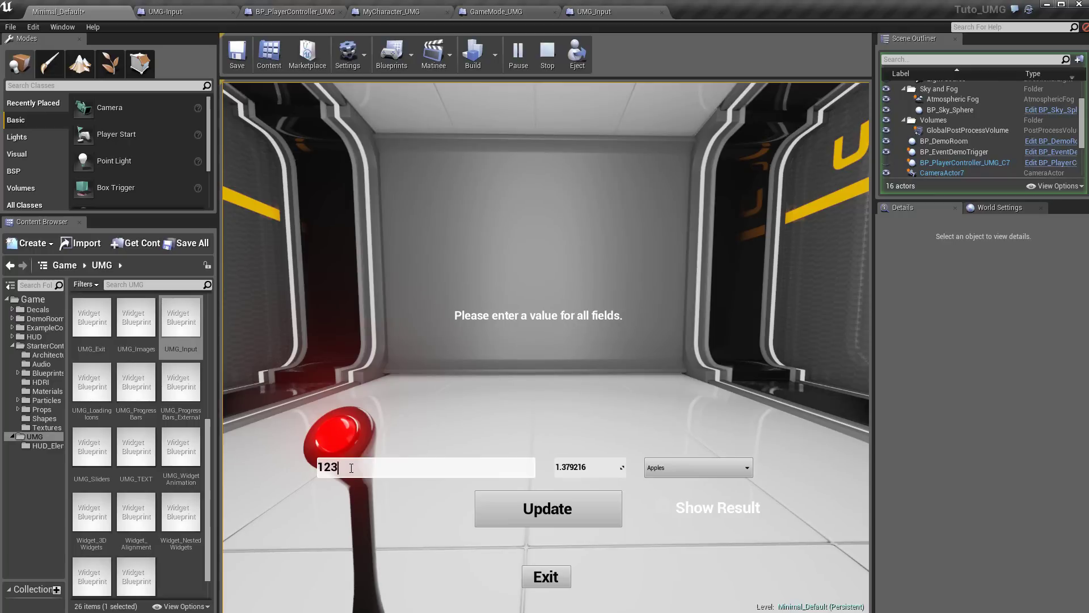
Step: Add 4 to the text entry, update to show '1234 1.379 Apples.', and exit
type("4")
left_click(583, 508)
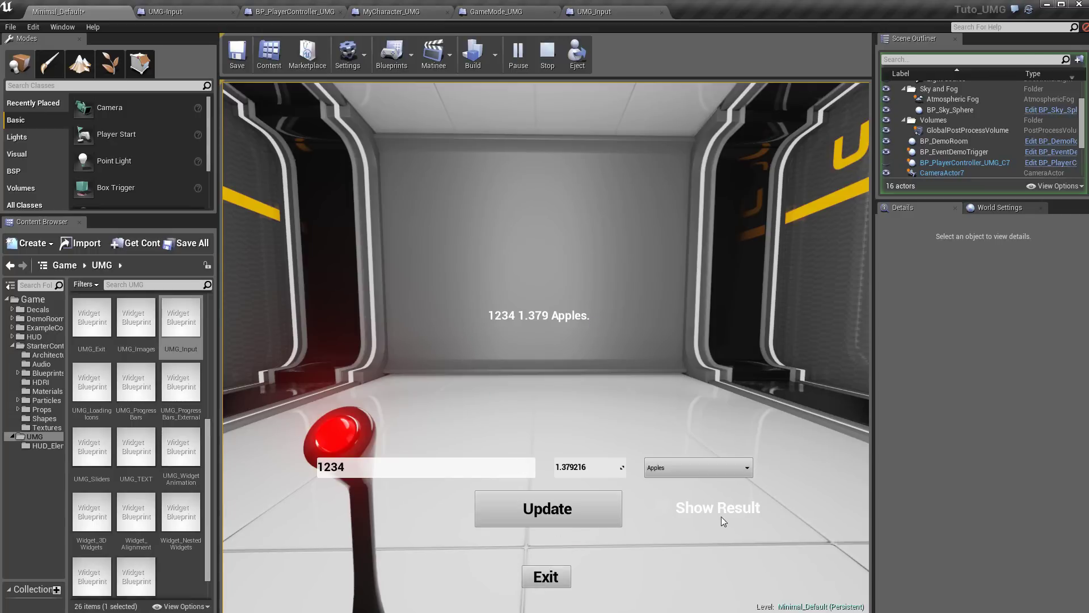
left_click(552, 583)
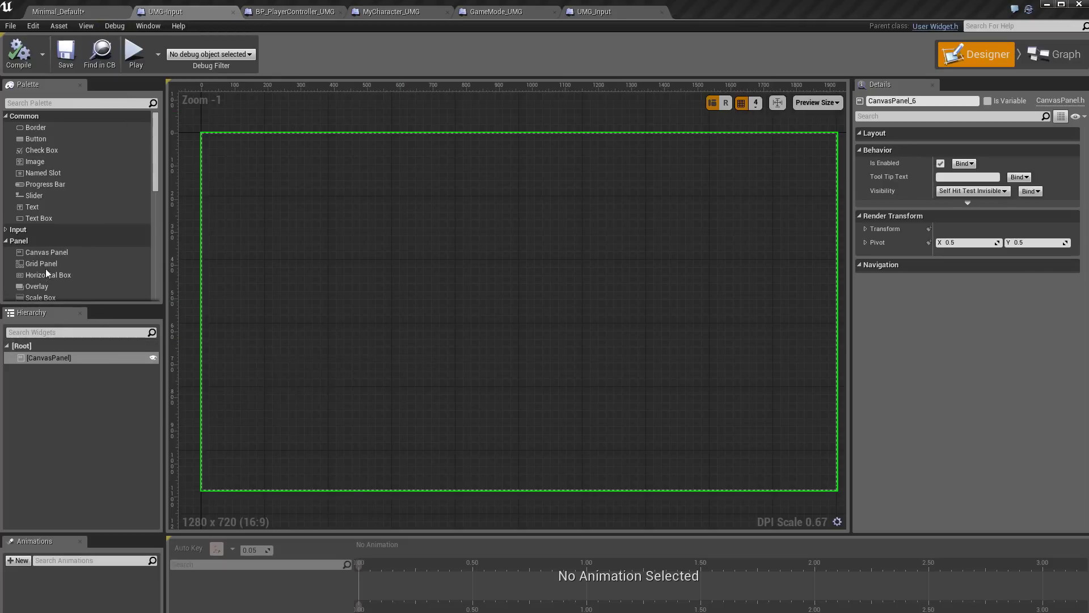
Step: Add a Text Block to the CanvasPanel, widen it in the upper middle, and center-justify it
left_click_drag(43, 206, 49, 358)
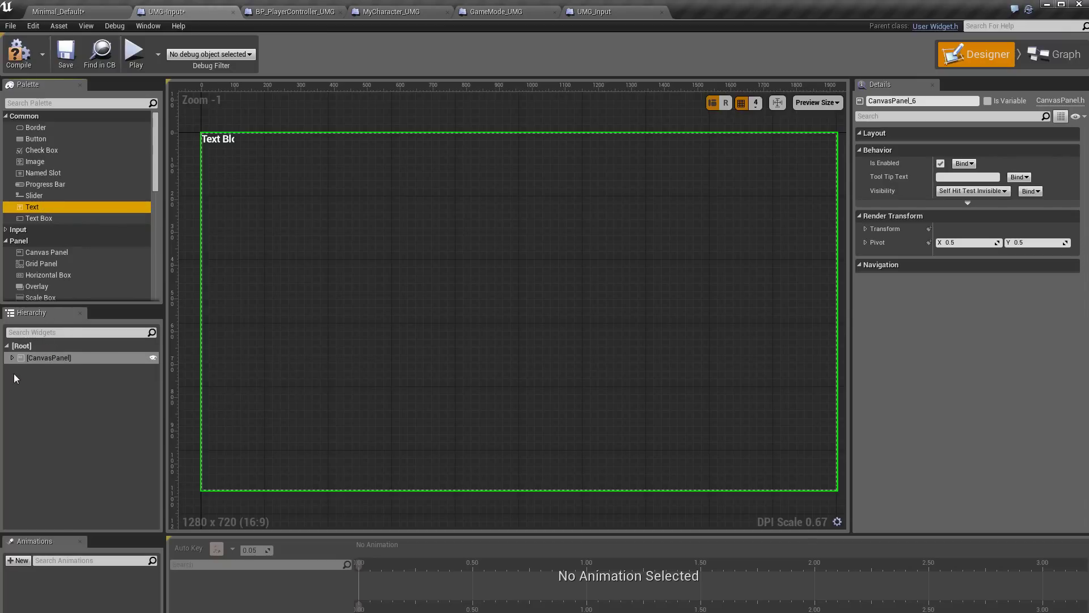
left_click(13, 358)
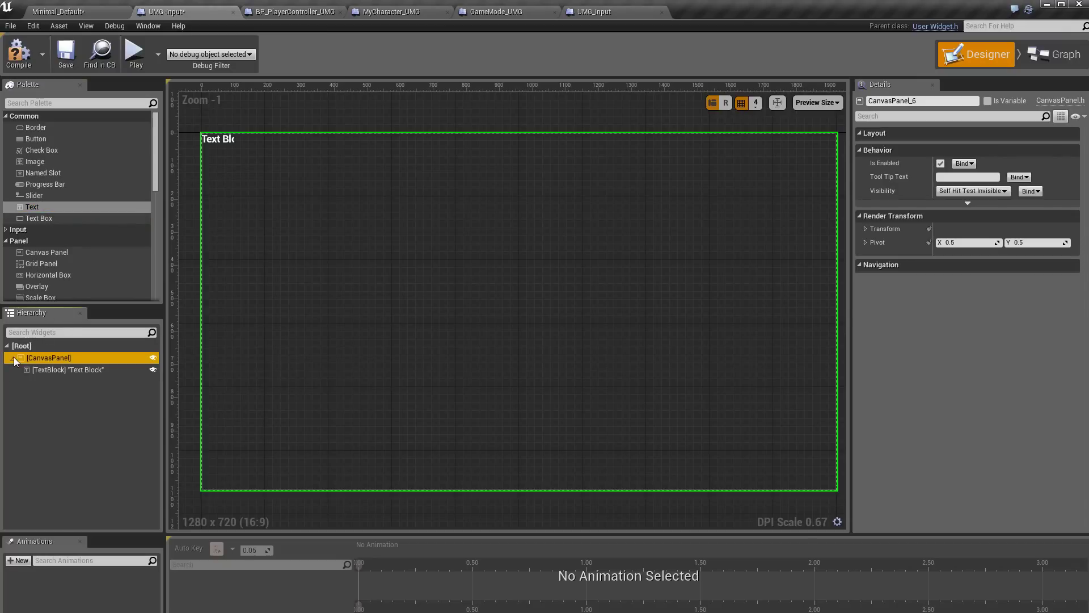
left_click(56, 370)
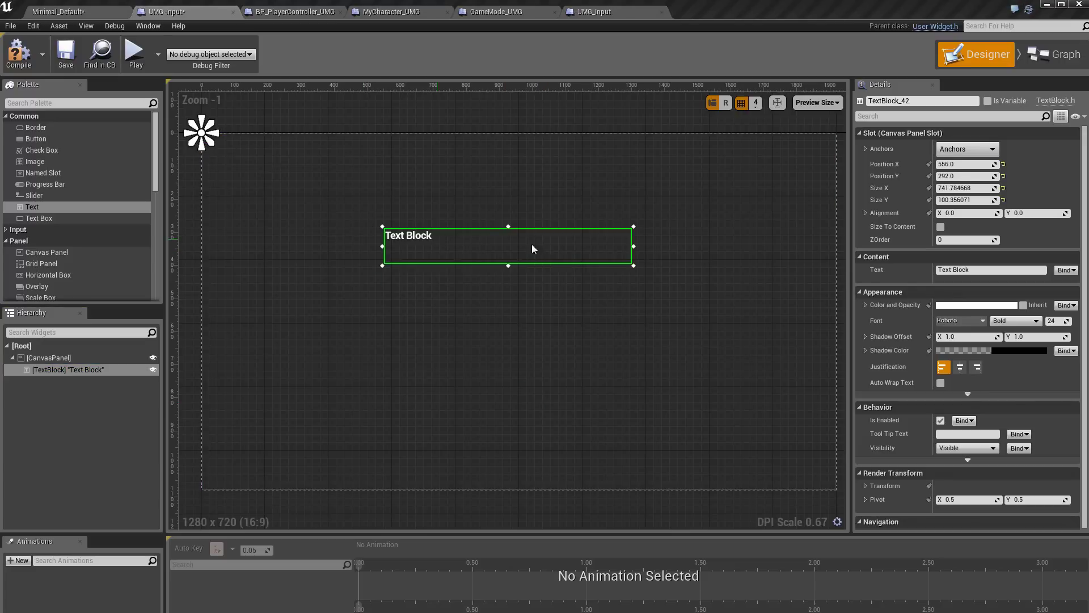
left_click(961, 368)
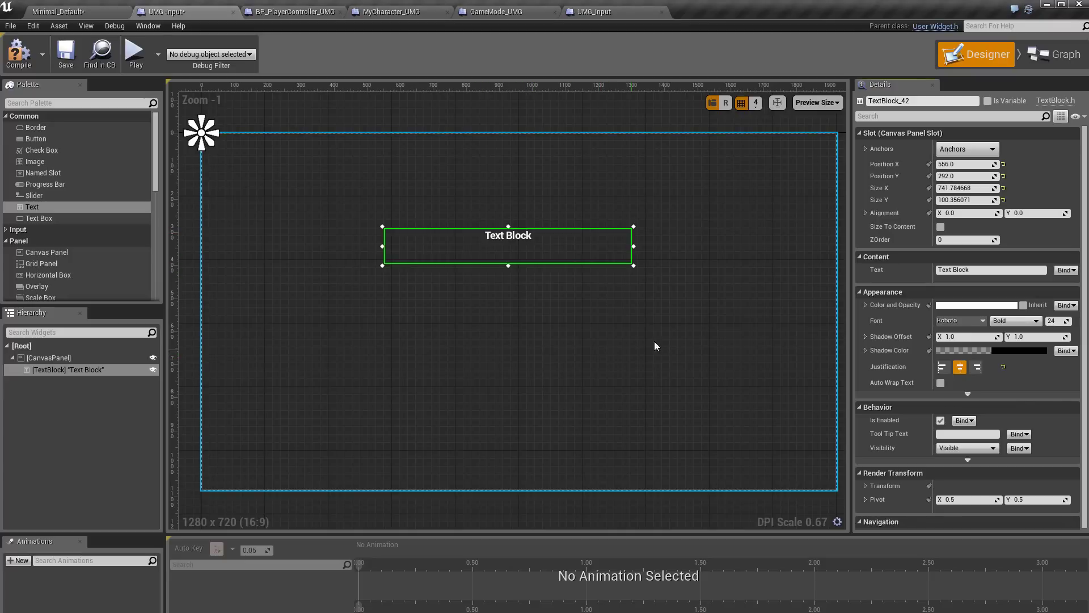
scroll(441, 422, "down", 1)
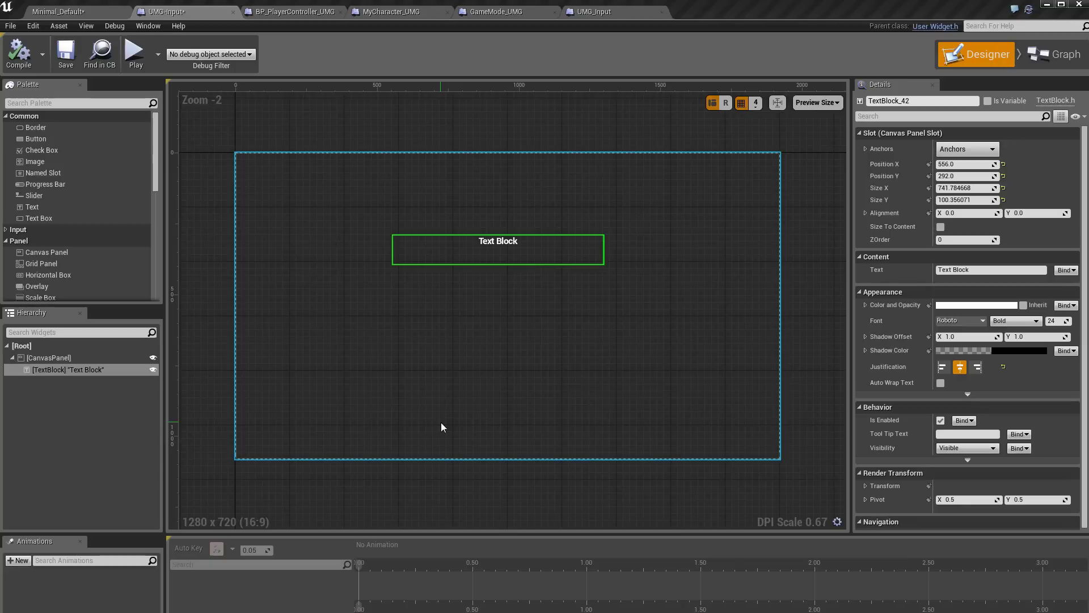
left_click(553, 258)
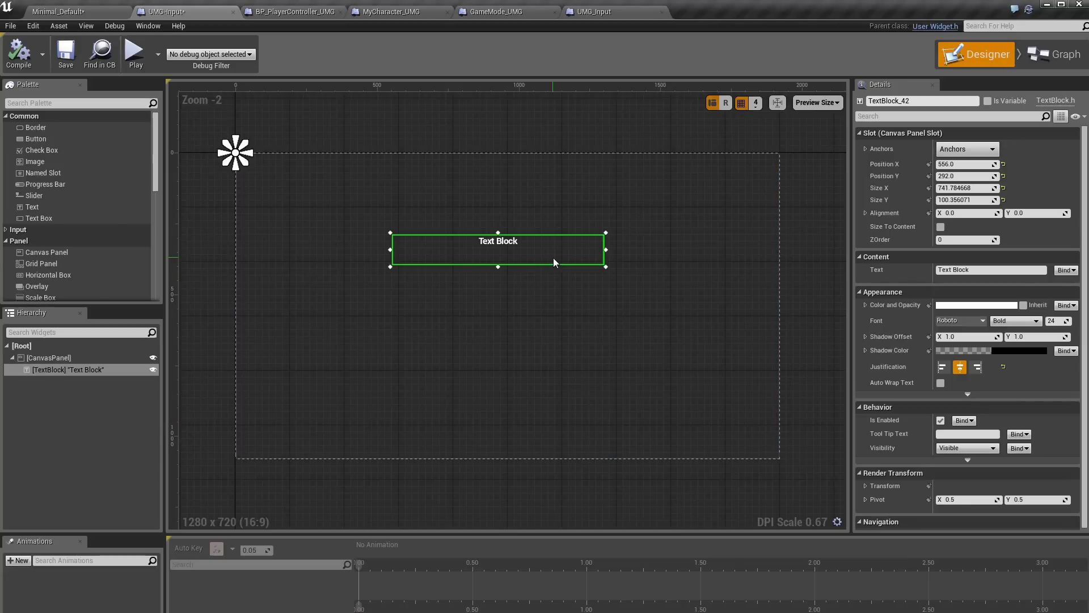
Step: Create a Text binding that returns the FormatDisplayText variable via a getter
left_click(1058, 272)
left_click(1070, 281)
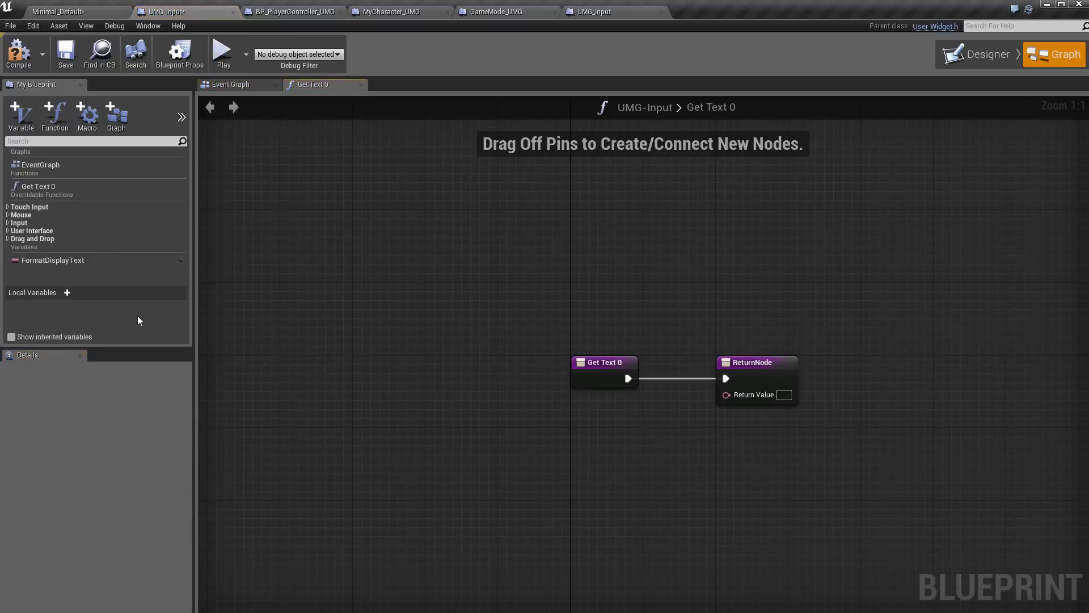
left_click(83, 261)
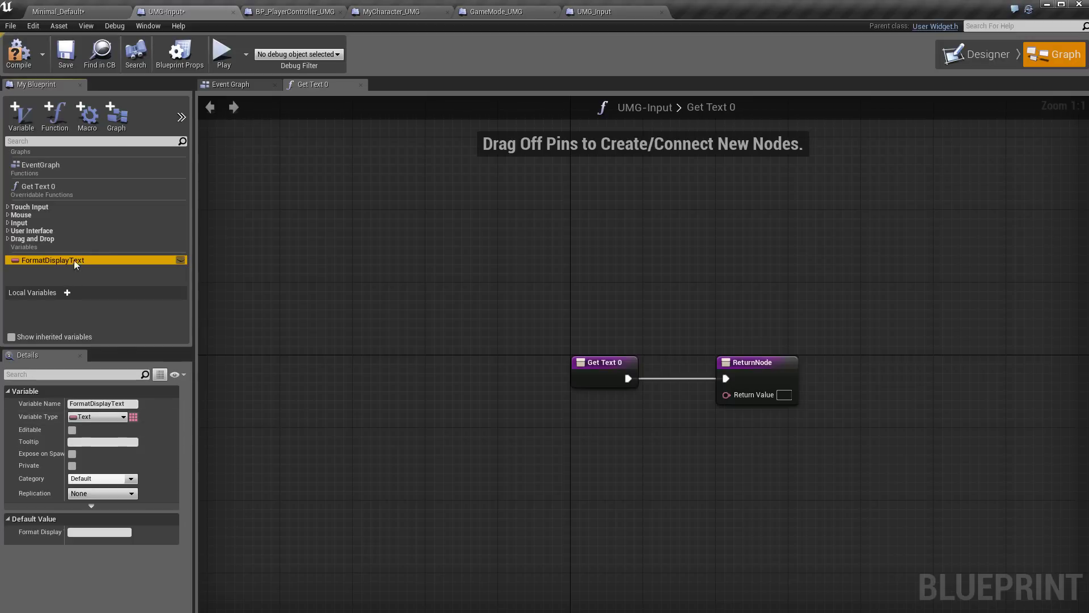
left_click_drag(74, 262, 586, 422)
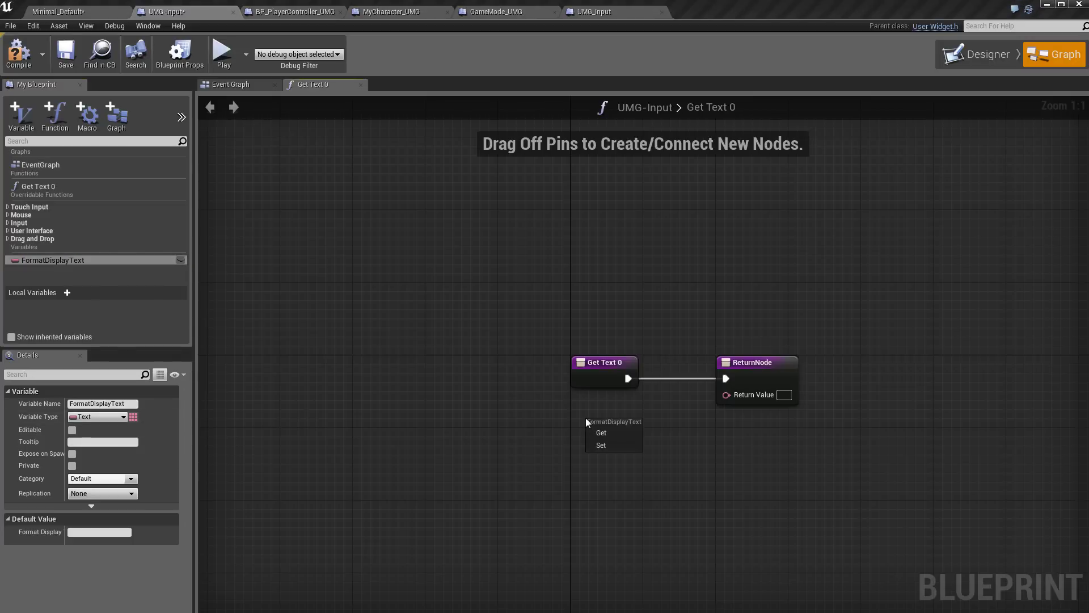
left_click(606, 433)
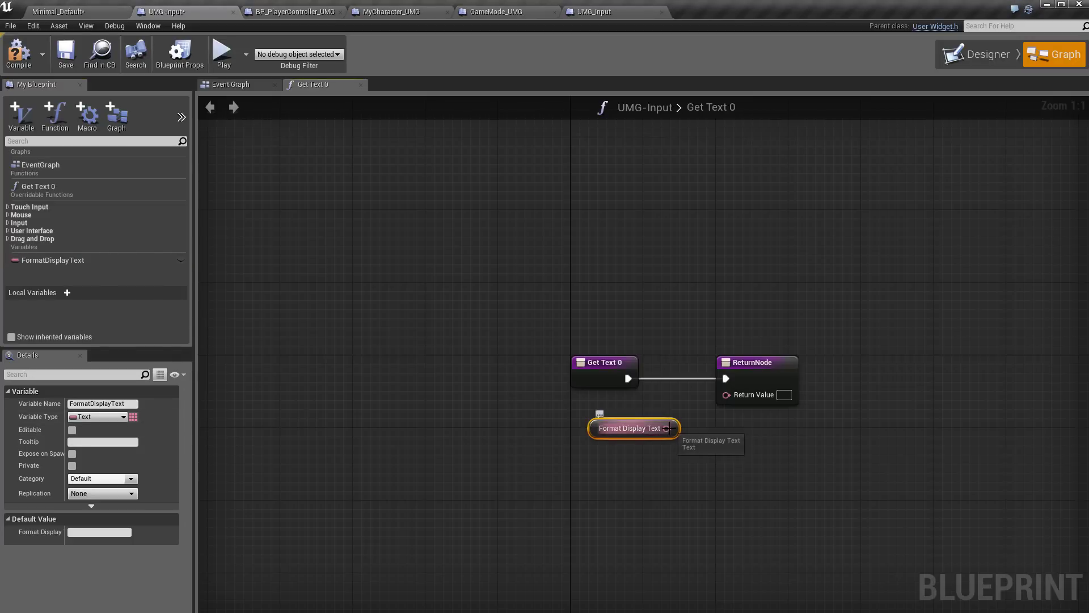
left_click_drag(668, 427, 702, 407)
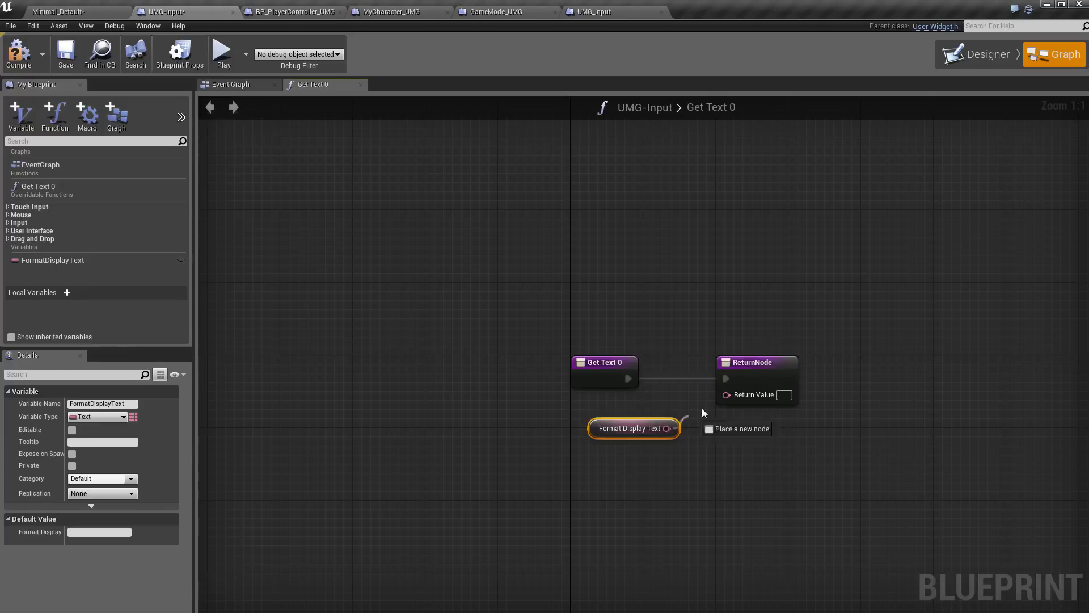
left_click_drag(703, 407, 724, 395)
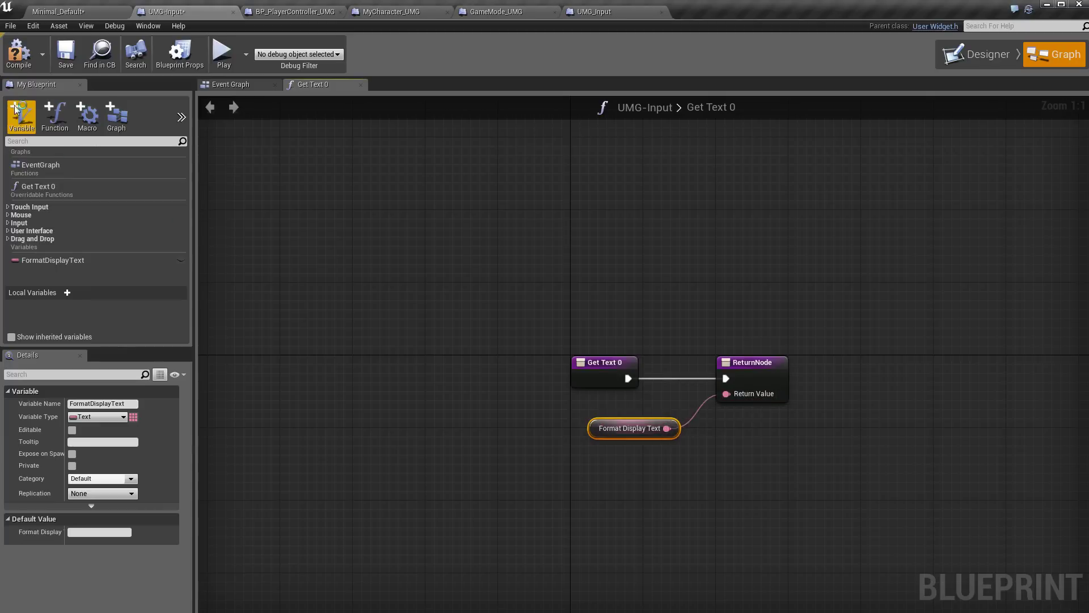
Step: Compile and save the widget blueprint, then return to the Designer view
left_click(18, 53)
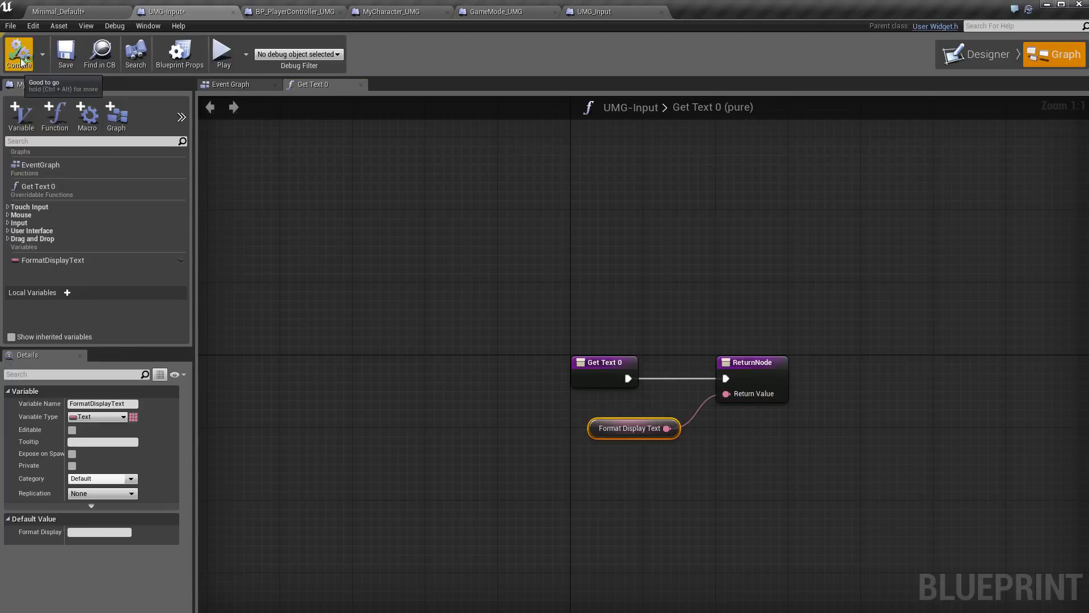
left_click(59, 55)
left_click(987, 55)
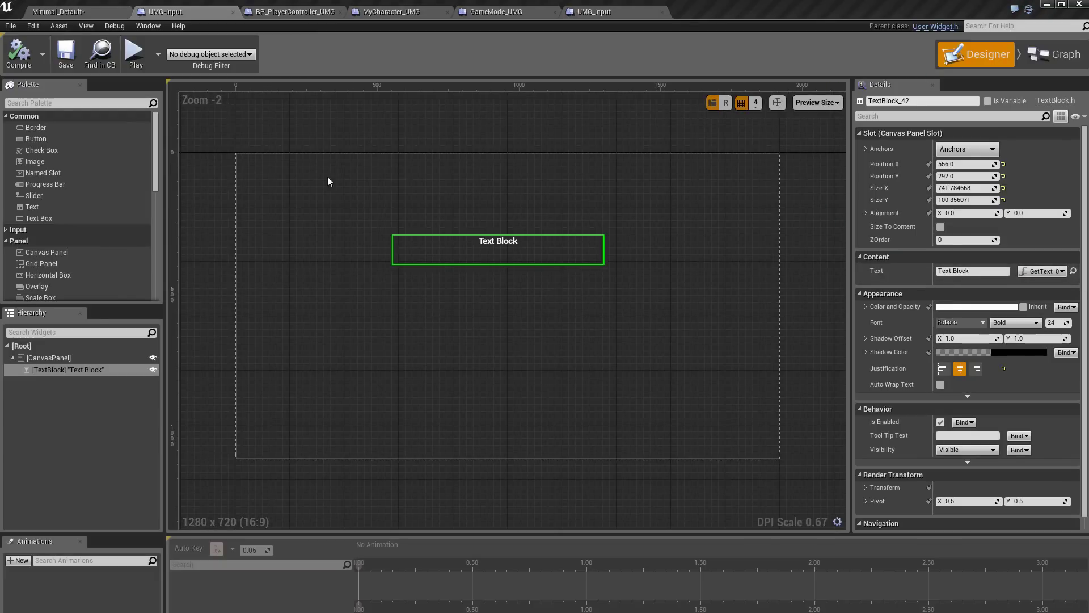
Step: Add a Horizontal Box below the Text Block and stretch it to about 997 by 76
left_click(68, 276)
left_click_drag(68, 276, 53, 359)
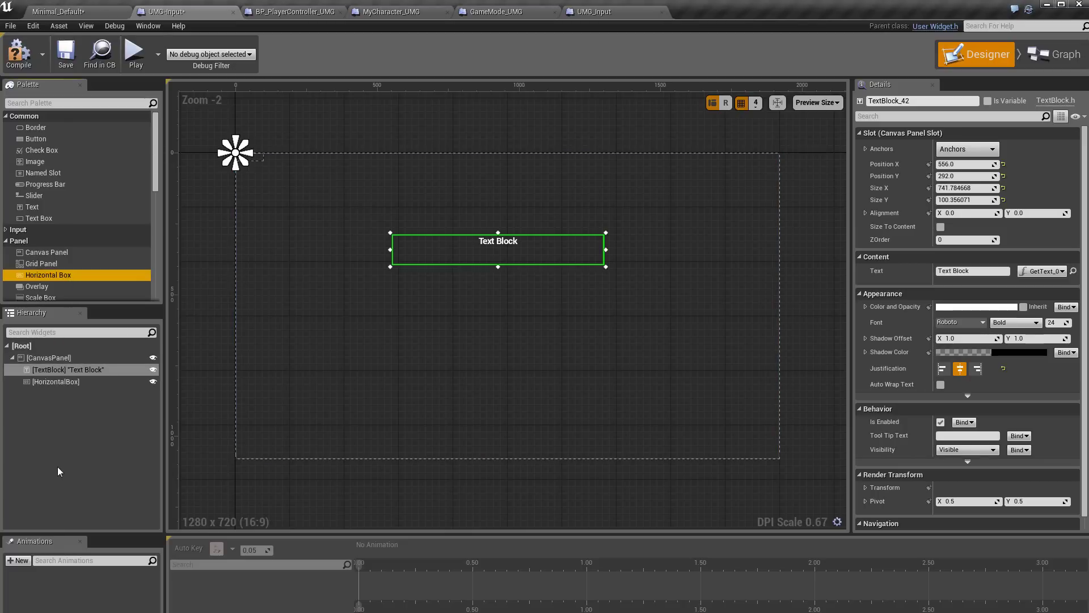
left_click(51, 380)
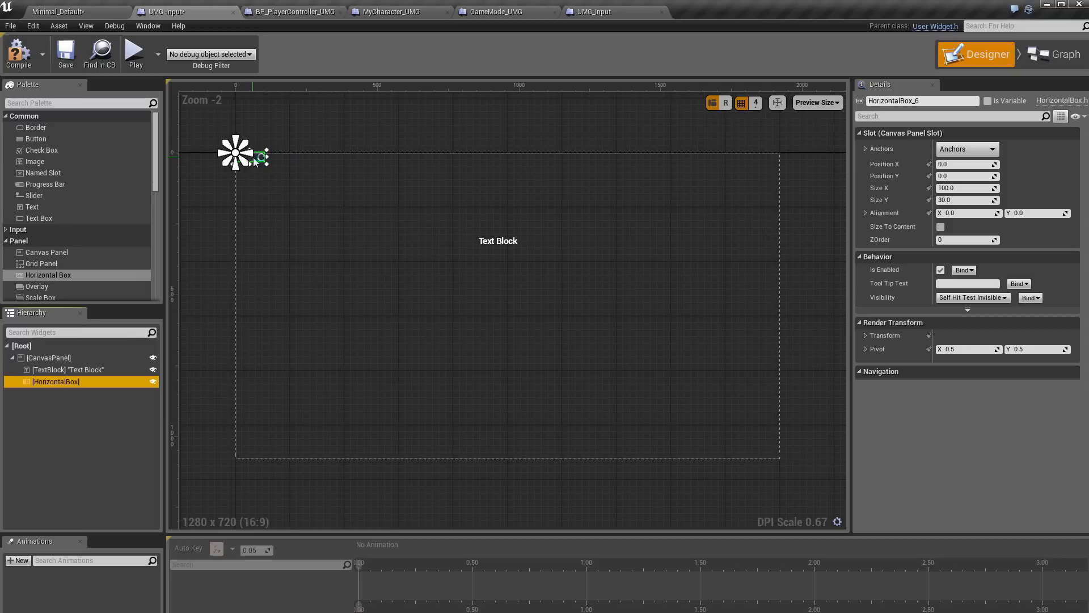
left_click_drag(255, 162, 378, 362)
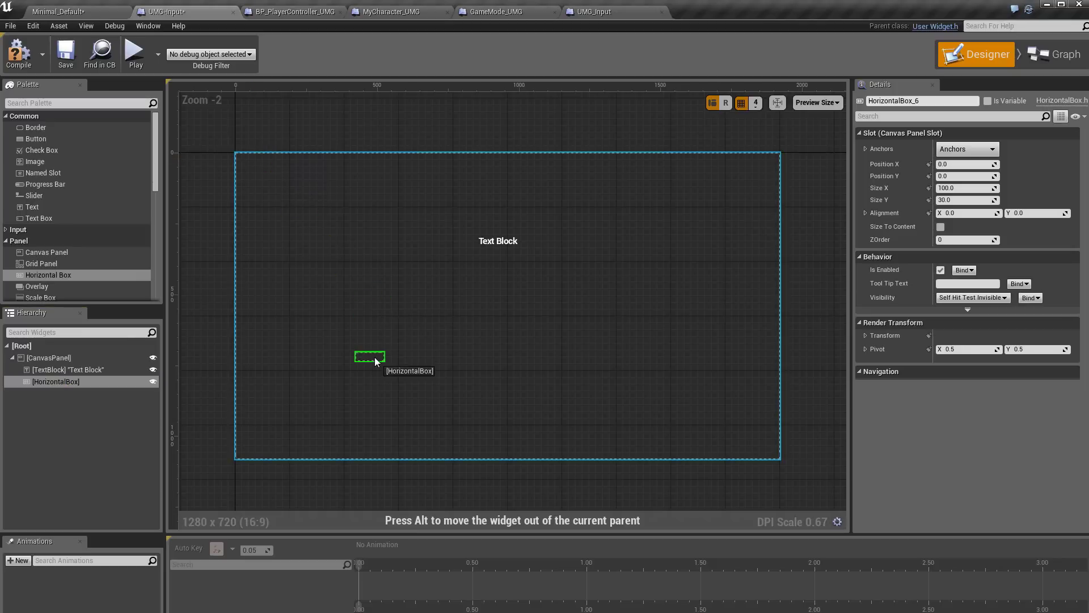
left_click_drag(388, 356, 652, 375)
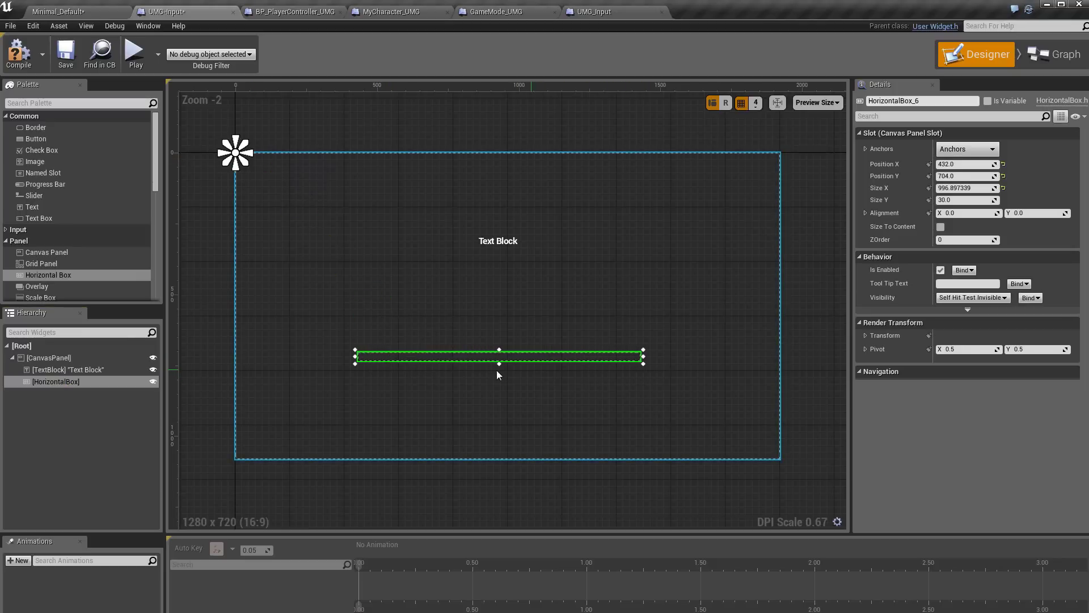
left_click_drag(499, 363, 498, 378)
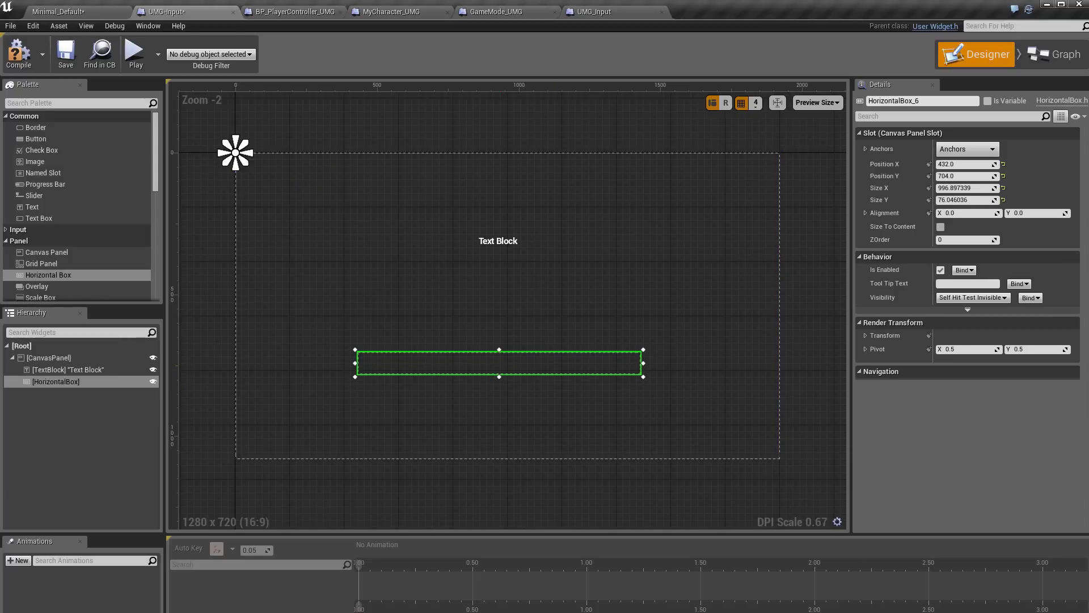
scroll(77, 207, "down", 5)
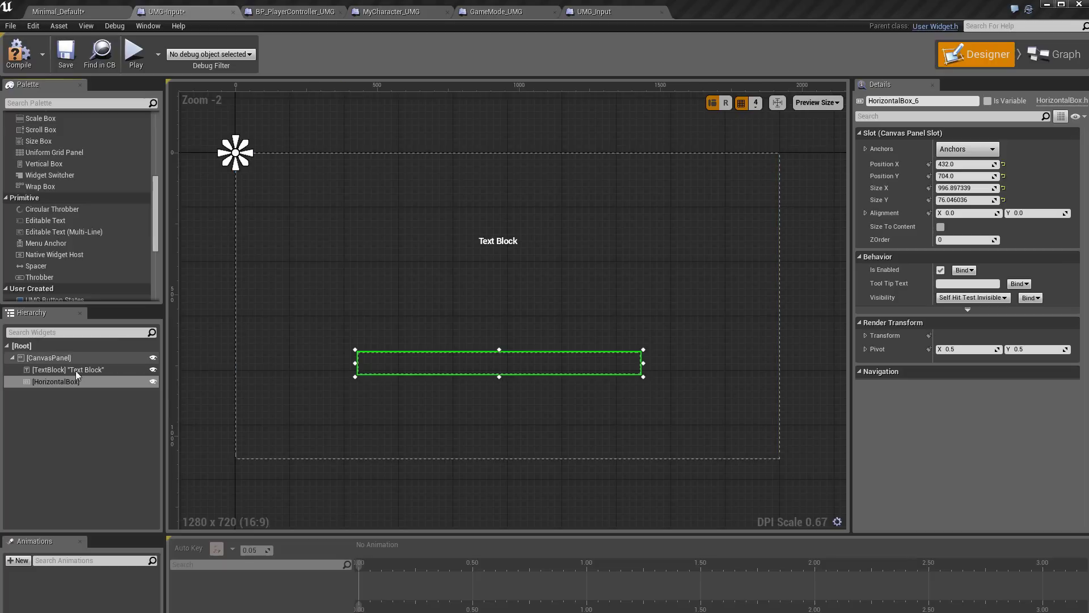
Step: Place an Editable Text inside the Horizontal Box with its Slot Size set to Fill 1.0
left_click(43, 222)
left_click_drag(43, 223, 53, 382)
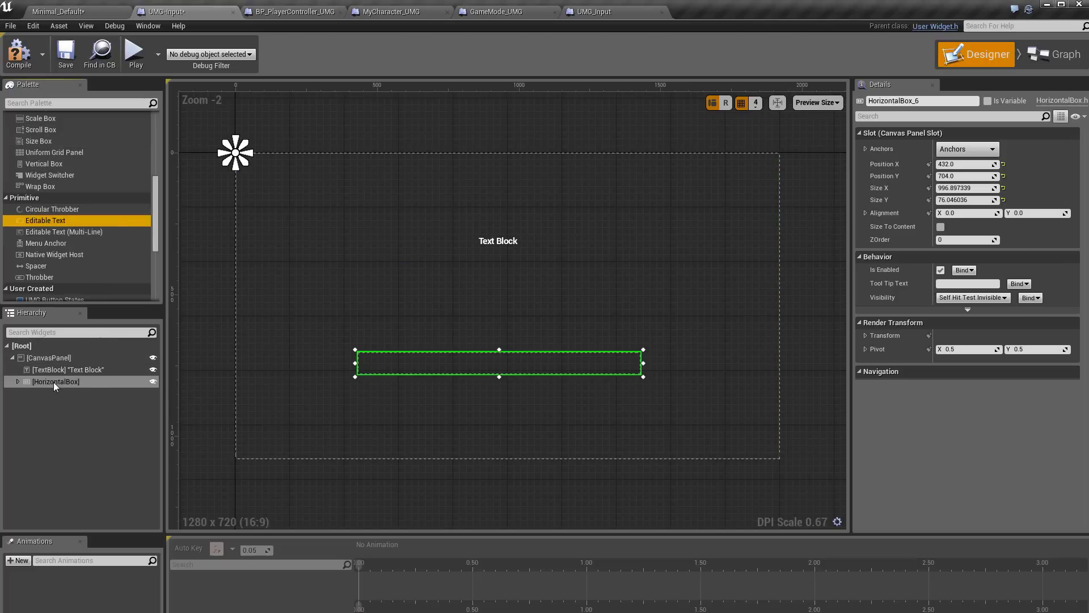
left_click(18, 381)
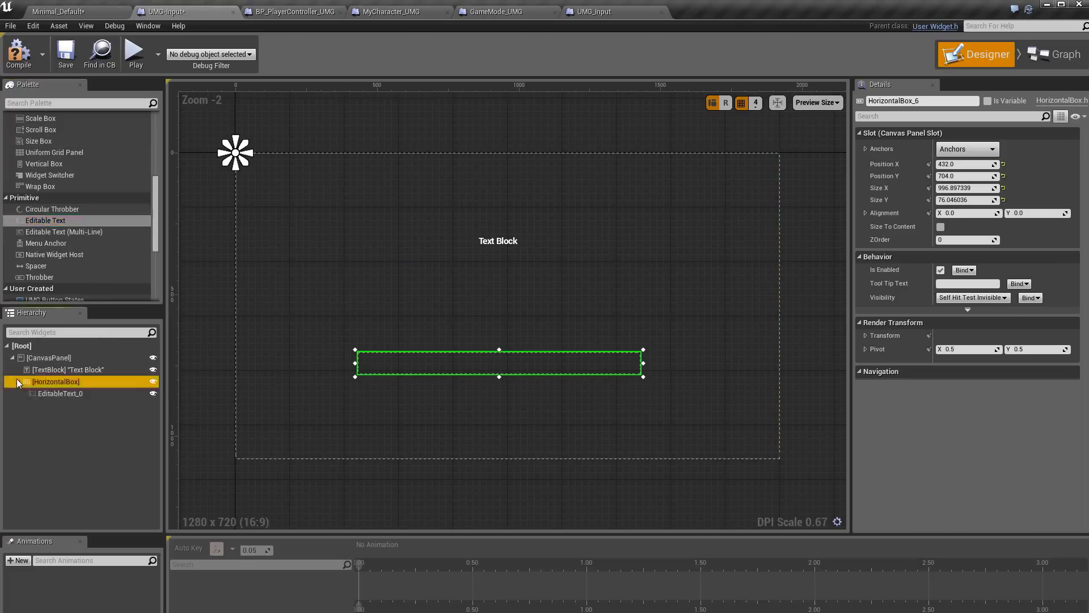
left_click(54, 396)
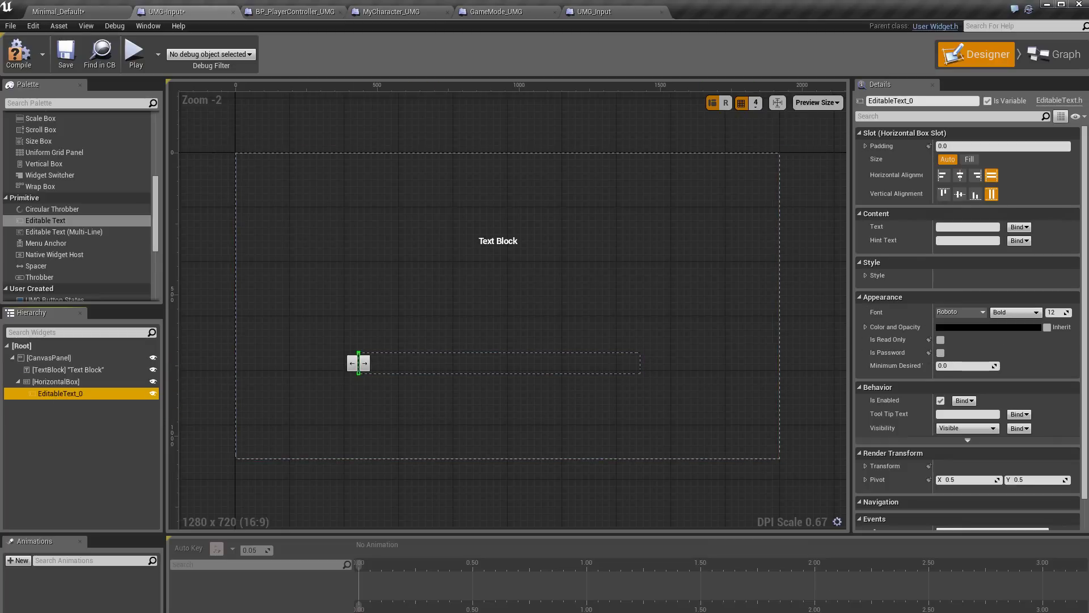
left_click(976, 160)
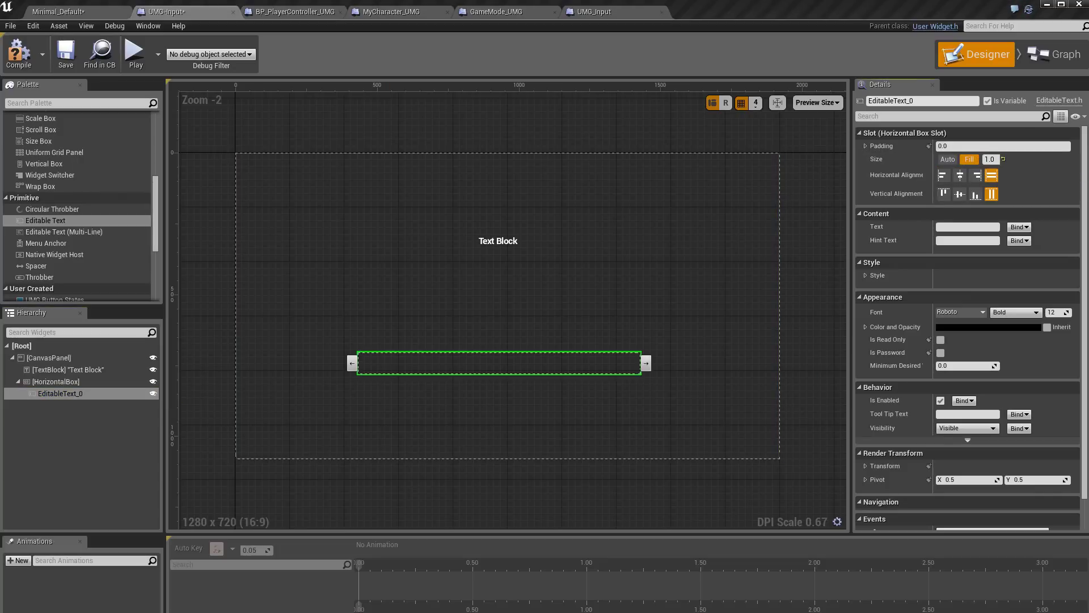
left_click(40, 265)
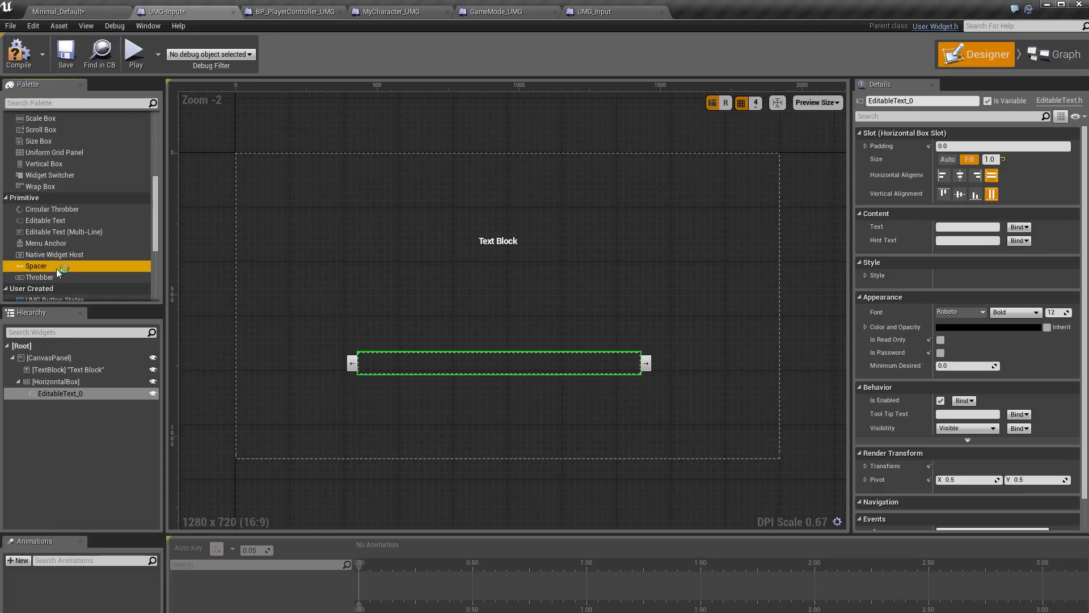
Step: Insert a Spacer after the Editable Text and widen its Size X to about 100
left_click_drag(57, 267, 54, 383)
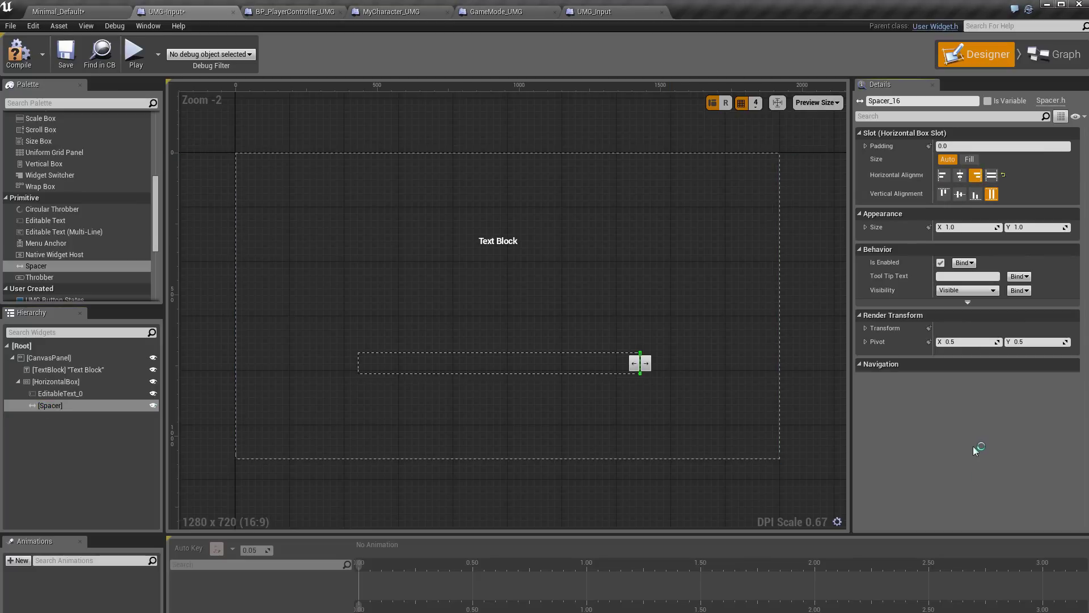
mouse_move(962, 227)
left_mouse_down()
mouse_move(1021, 227)
mouse_move(997, 227)
left_mouse_up()
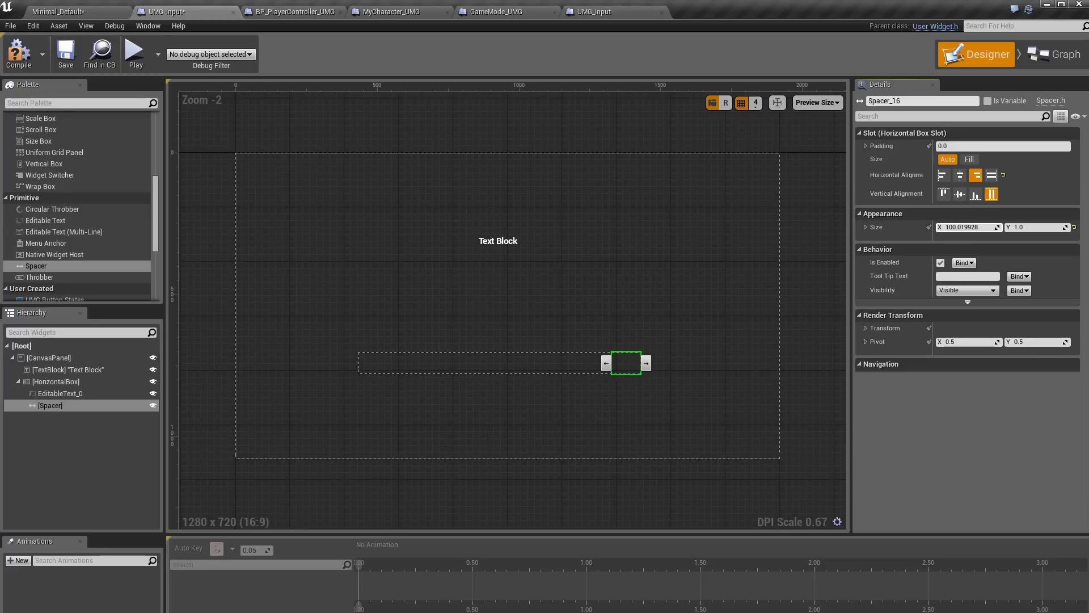
left_click(78, 461)
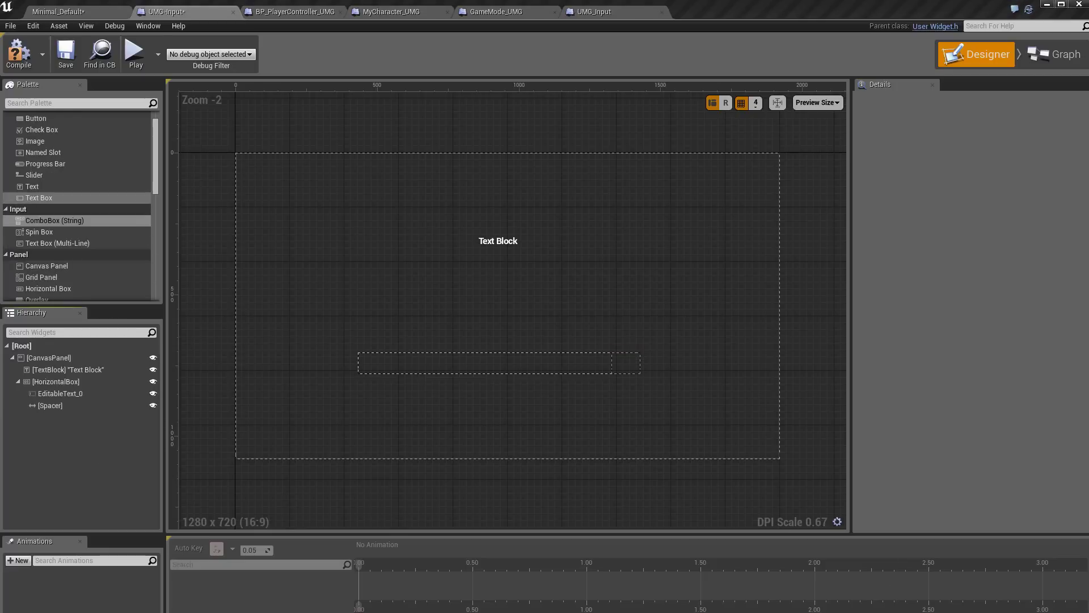
Step: Add a Spin Box to the Horizontal Box after the first Spacer
left_click(46, 233)
left_click_drag(45, 234, 57, 384)
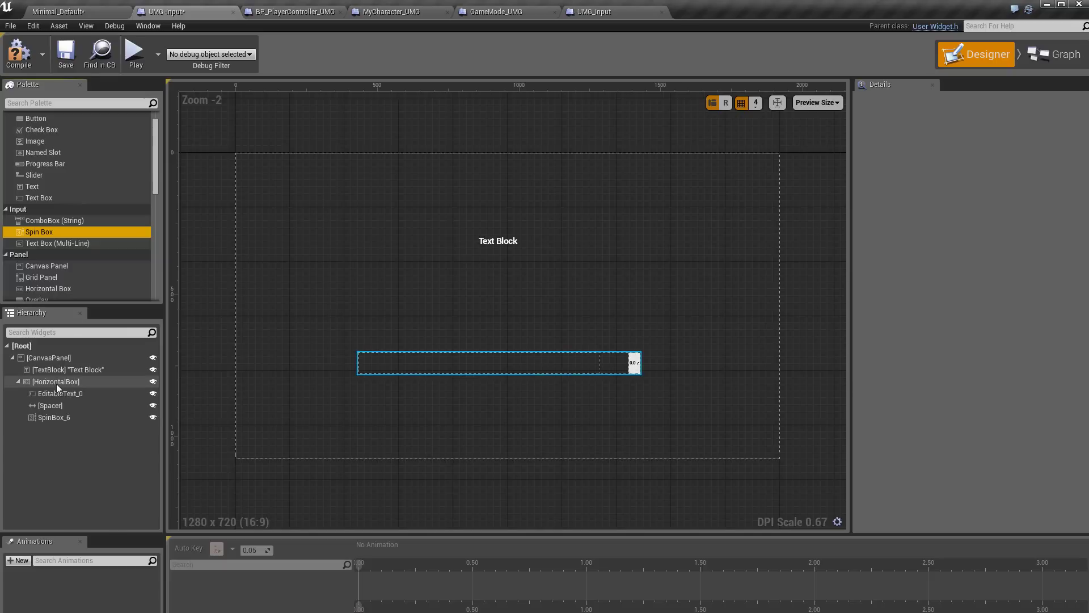
left_click(56, 417)
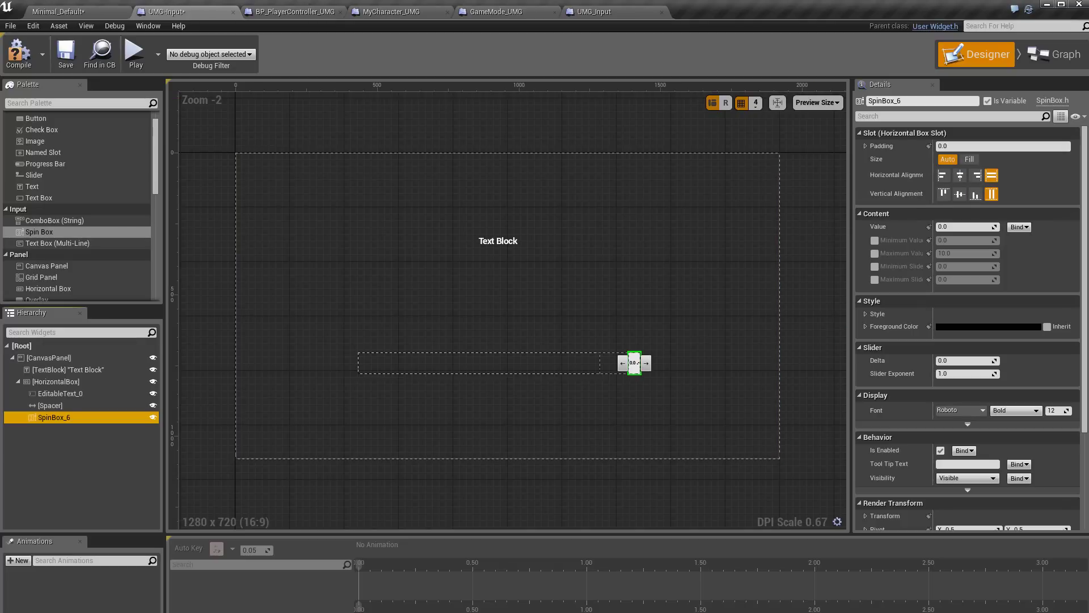
left_click_drag(156, 164, 158, 233)
scroll(158, 197, "down", 3)
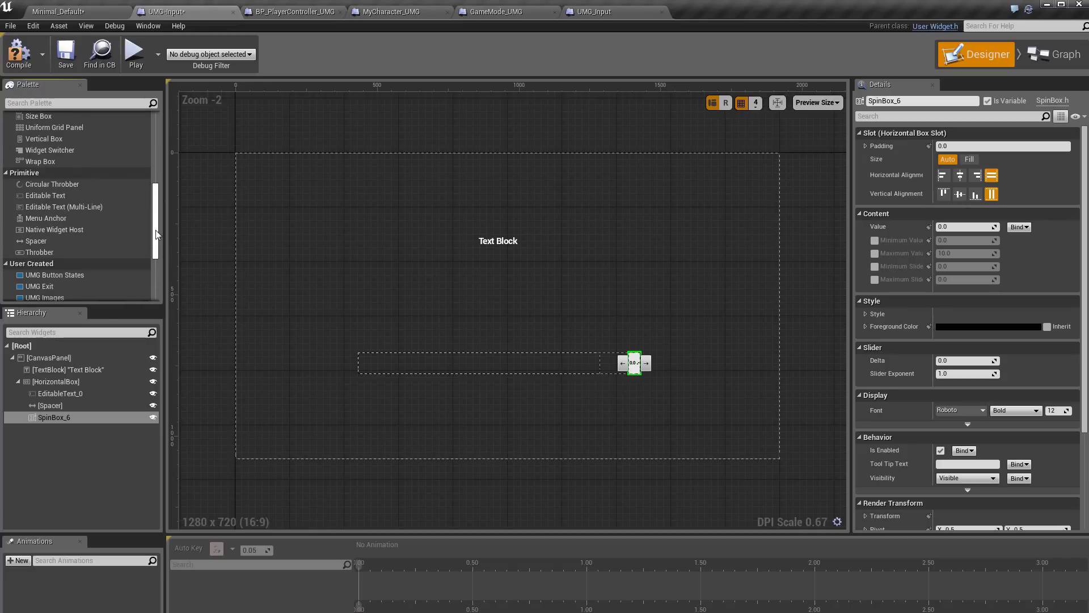
Step: Insert a second Spacer after SpinBox_6 with Size X about 53
left_click(40, 245)
left_click_drag(41, 249, 44, 386)
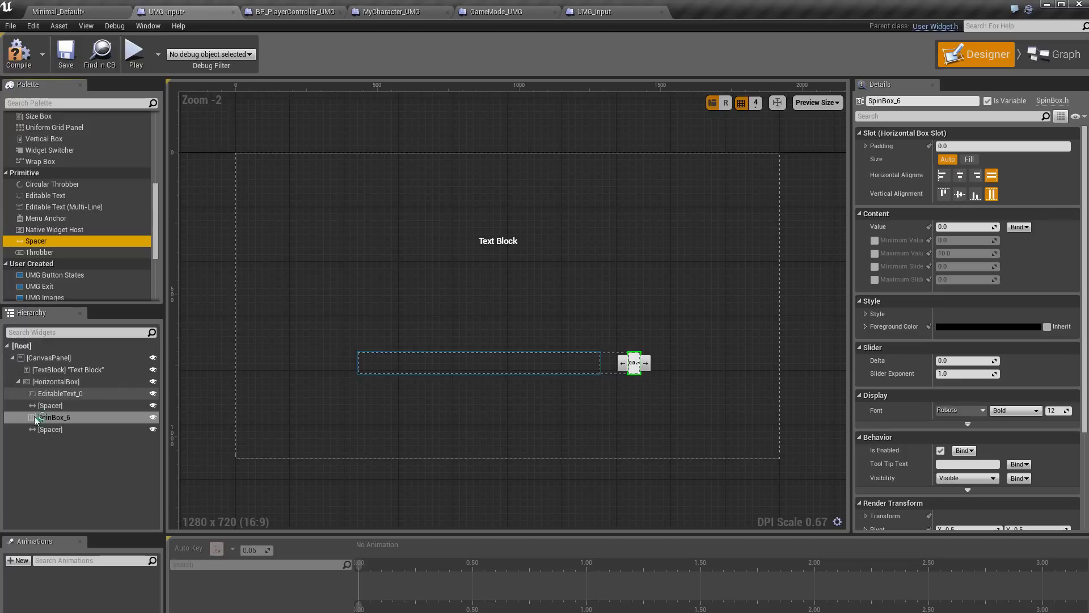
left_click_drag(44, 387, 57, 432)
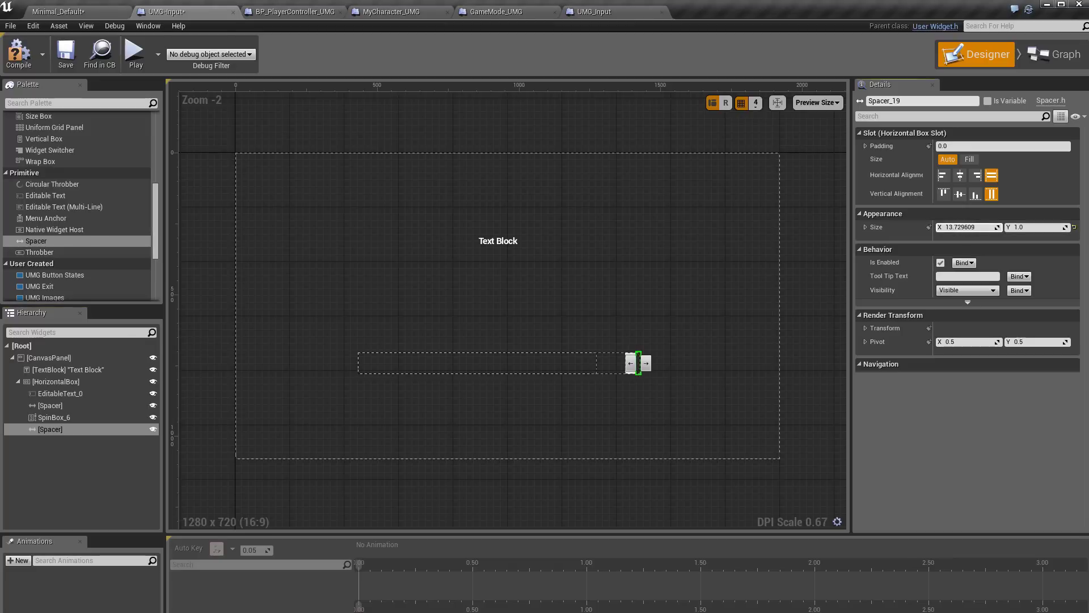
mouse_move(967, 227)
left_mouse_down()
mouse_move(1021, 227)
mouse_move(964, 227)
left_mouse_up()
Step: Add a String ComboBox at the row's end set to Fill 1.0, and shrink the first Spacer to about 27
scroll(79, 205, "up", 5)
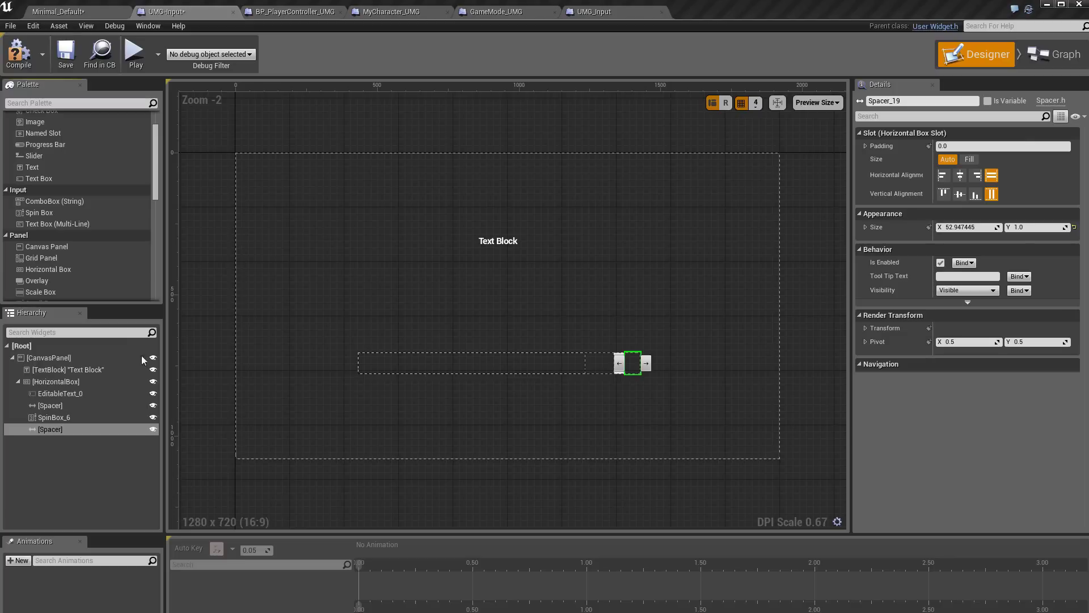
left_click(56, 202)
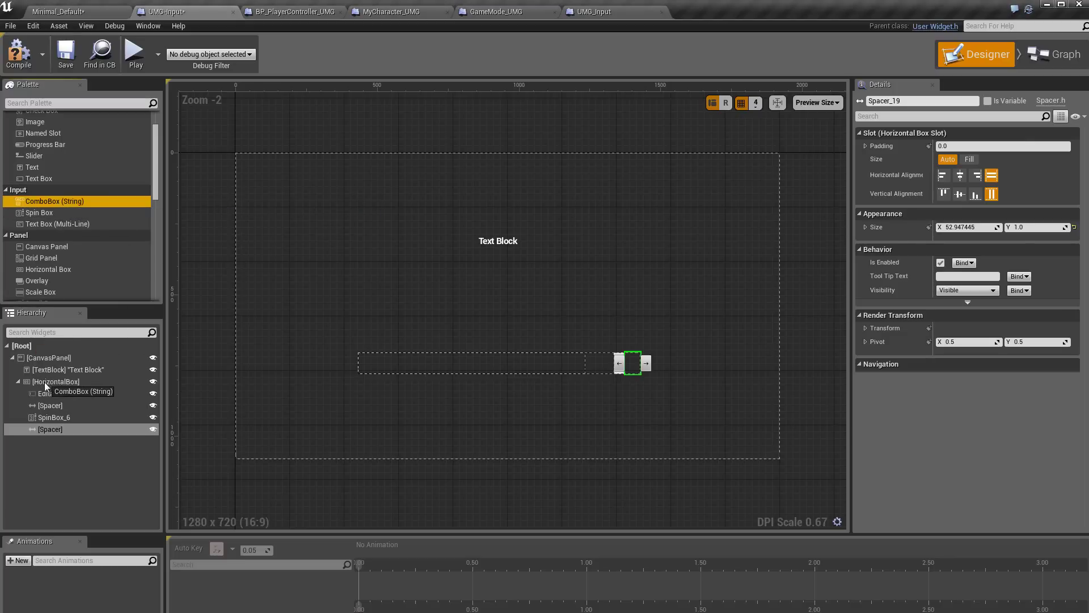
left_click_drag(39, 367, 45, 397)
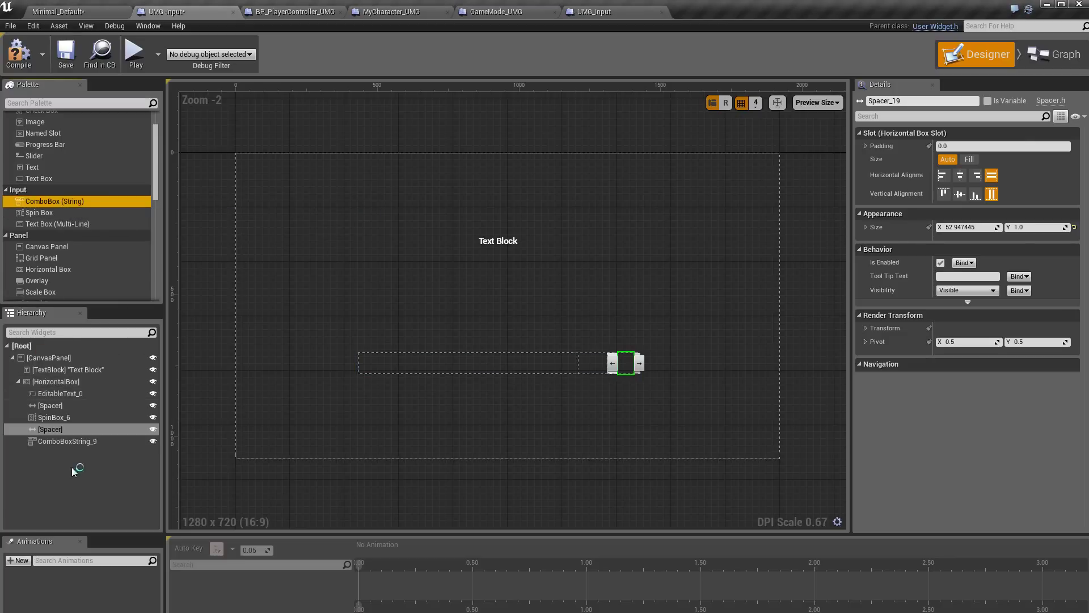
left_click(86, 441)
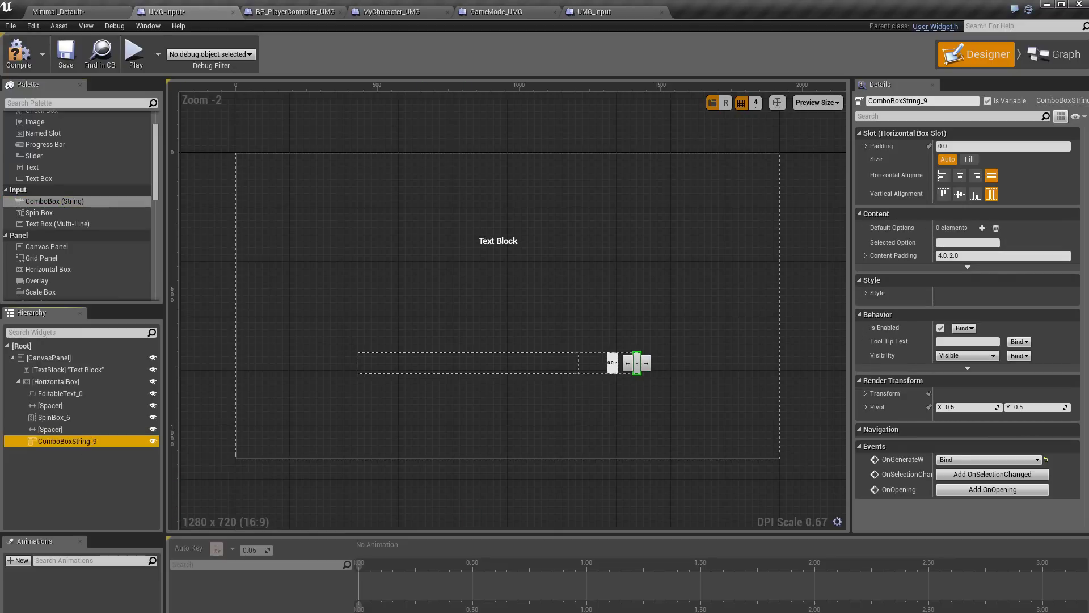
left_click(106, 446)
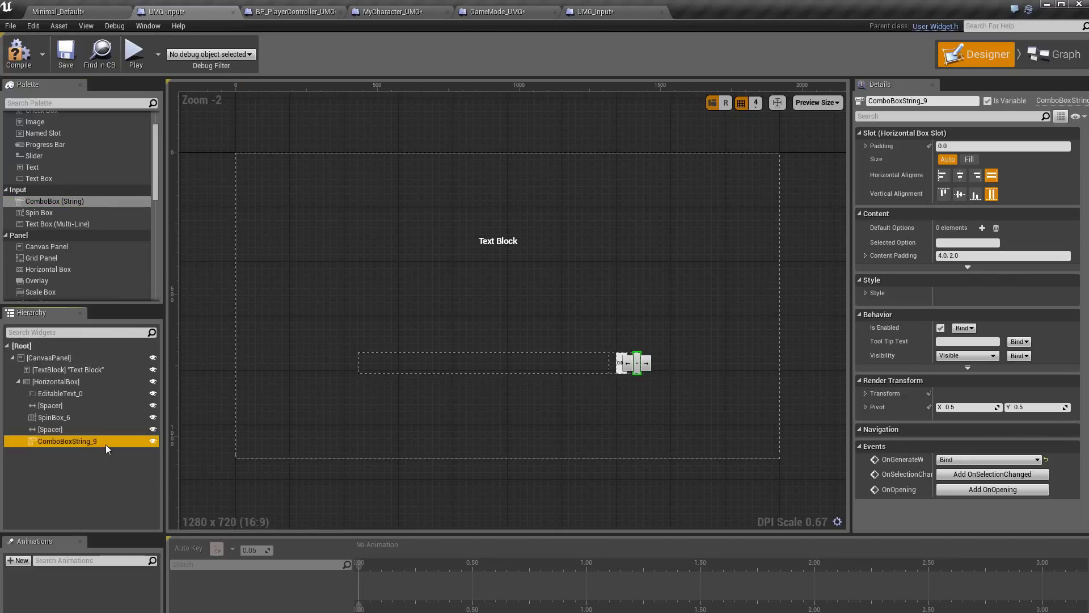
left_click(975, 162)
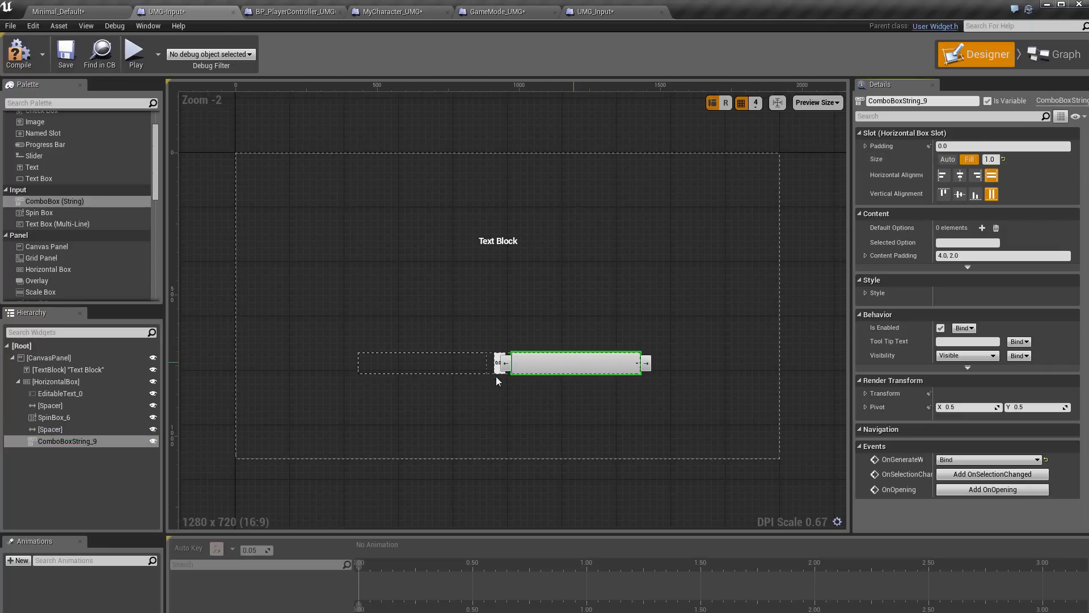
left_click(77, 406)
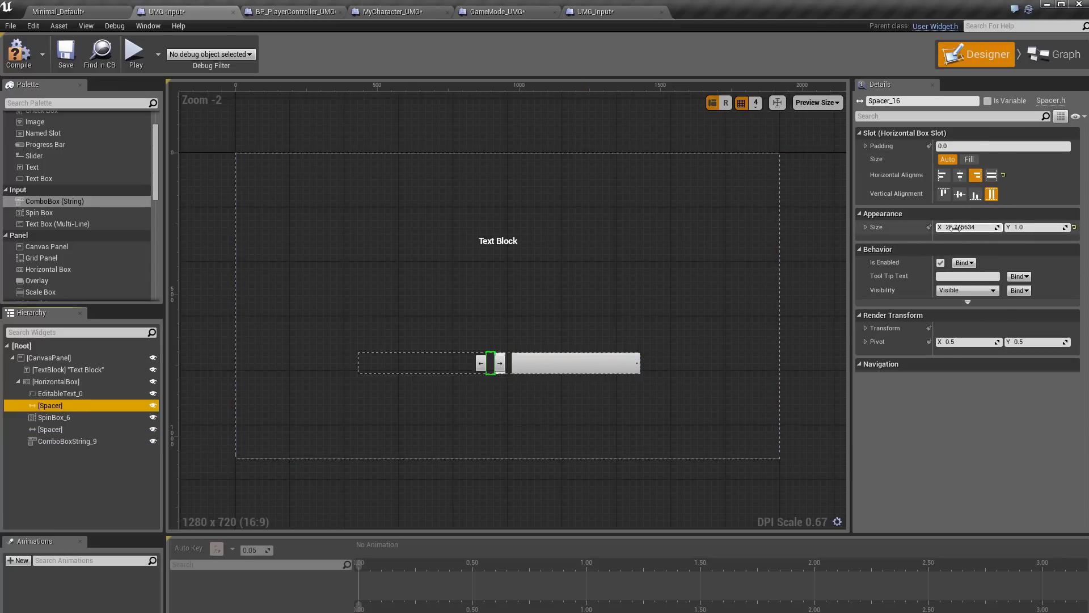
Step: Narrow Spacer_19, set SpinBox_6's Slot Size to Fill 0.3, and add a Button to the CanvasPanel
left_click(50, 429)
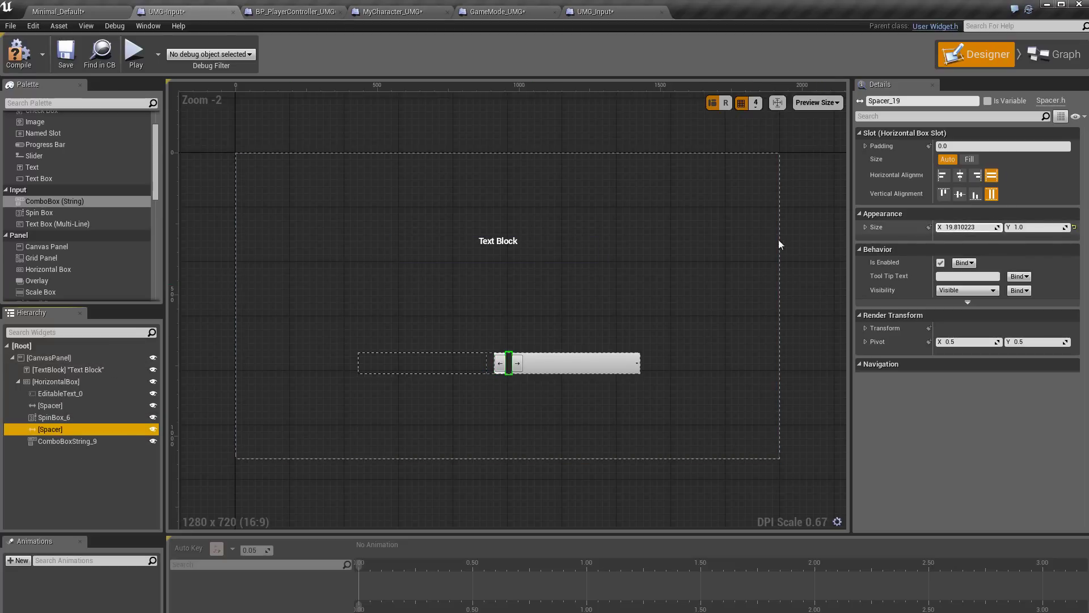
left_click(75, 419)
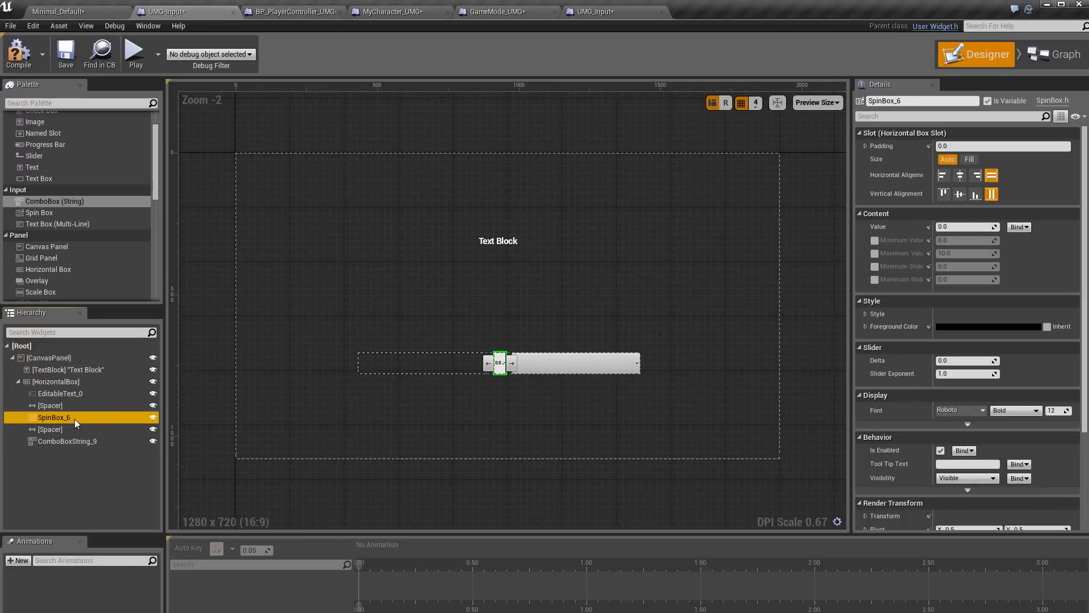
left_click(971, 160)
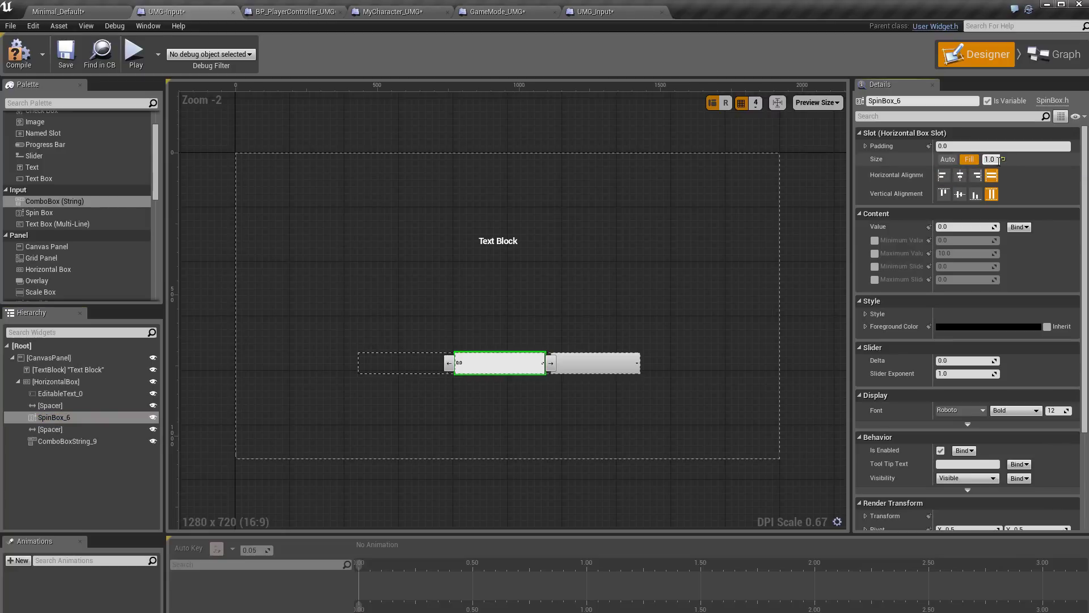
left_click(999, 160)
type("0.3")
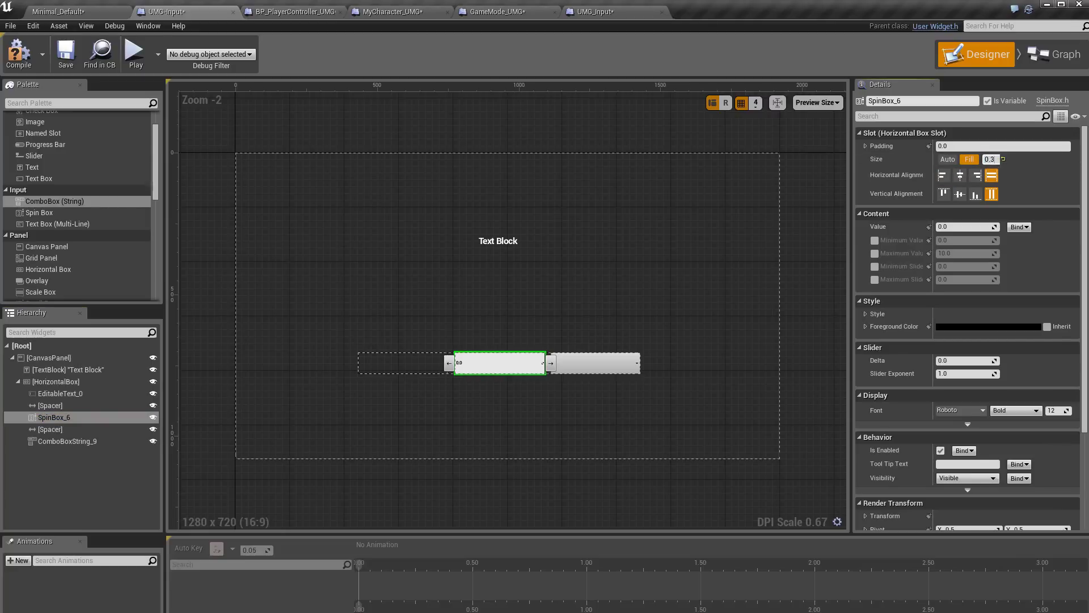
key("Return")
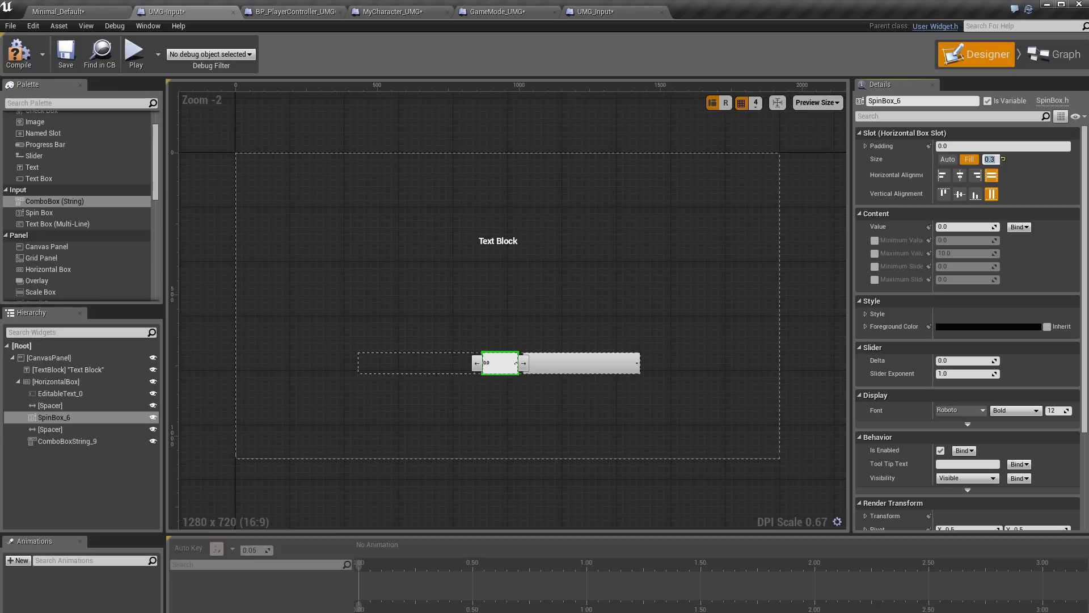
scroll(74, 171, "up", 3)
left_click_drag(36, 138, 59, 358)
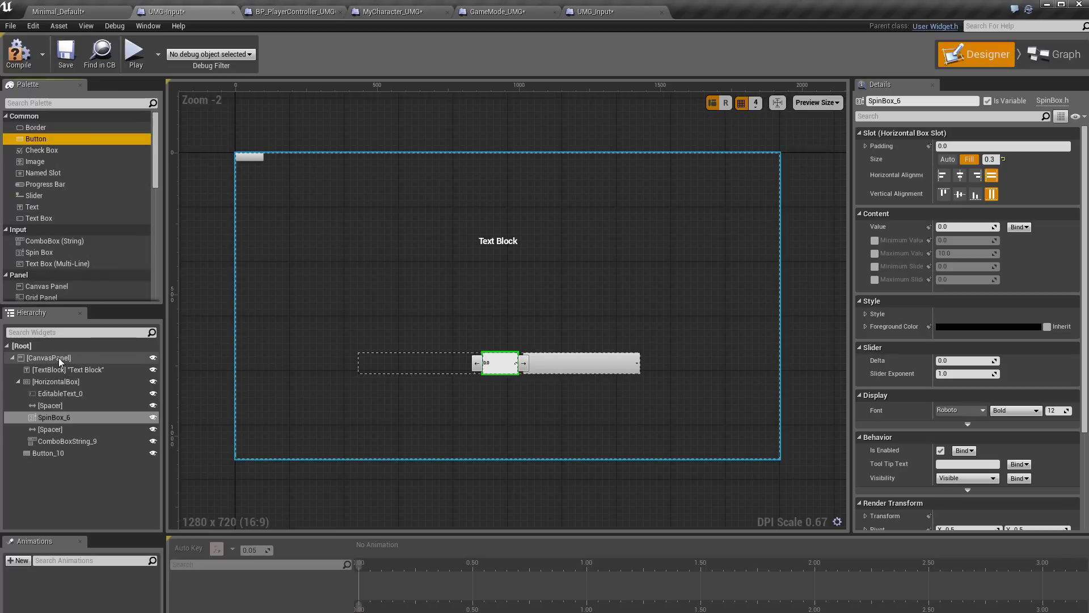
Step: Position Button_10 below the input row and give it a Text label reading 'Update'
left_click(52, 457)
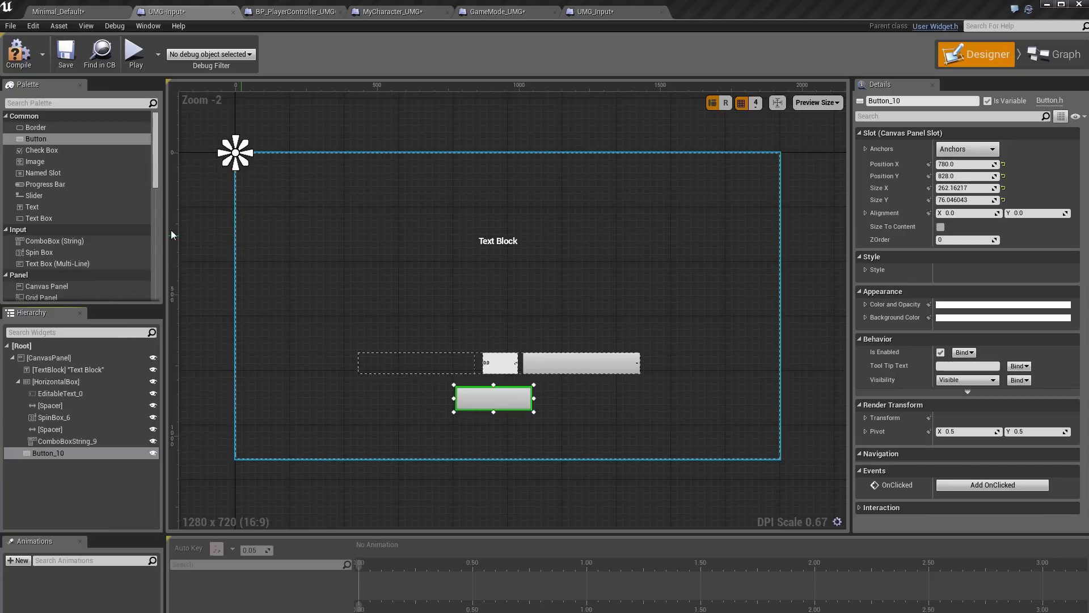
left_click_drag(38, 207, 51, 453)
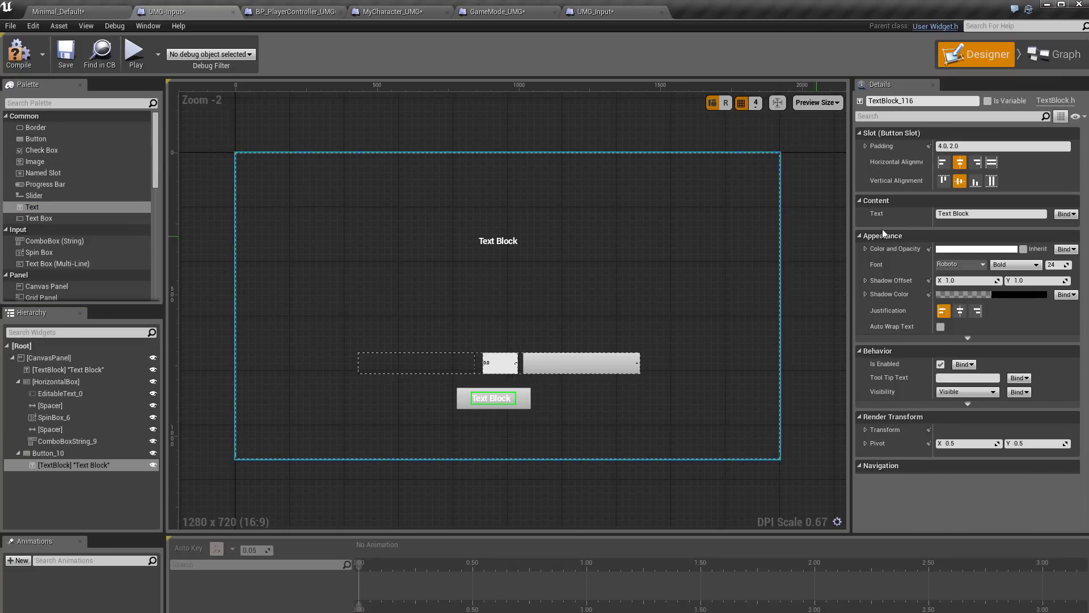
left_click_drag(979, 214, 938, 211)
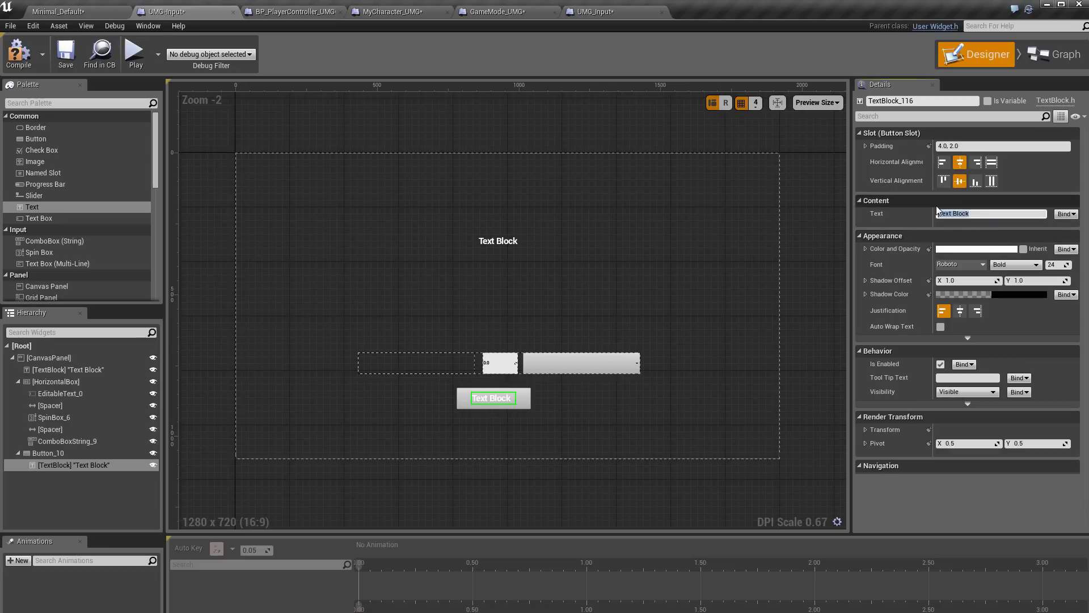
key("BackSpace")
key("Return")
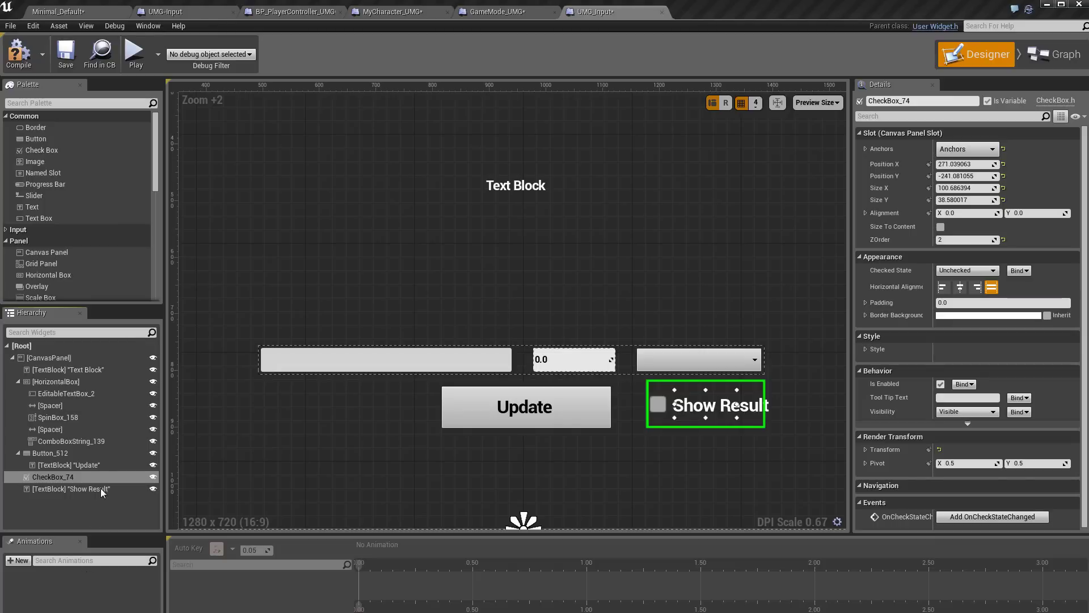
Step: Review the Show Result checkbox, its label, the canvas panel and the input horizontal box
left_click(107, 479)
left_click(69, 490)
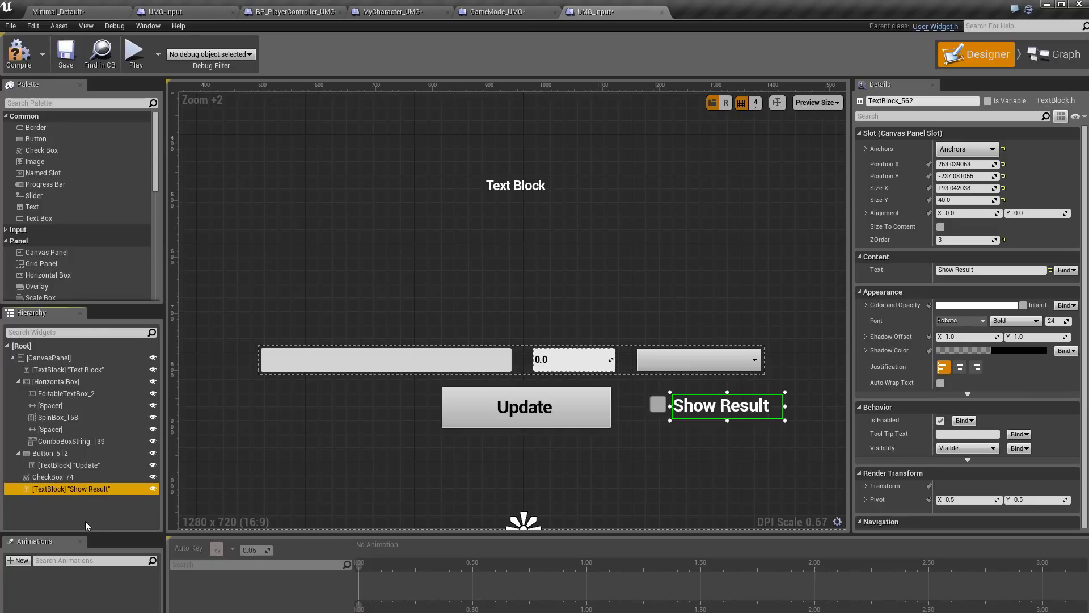
left_click(60, 360)
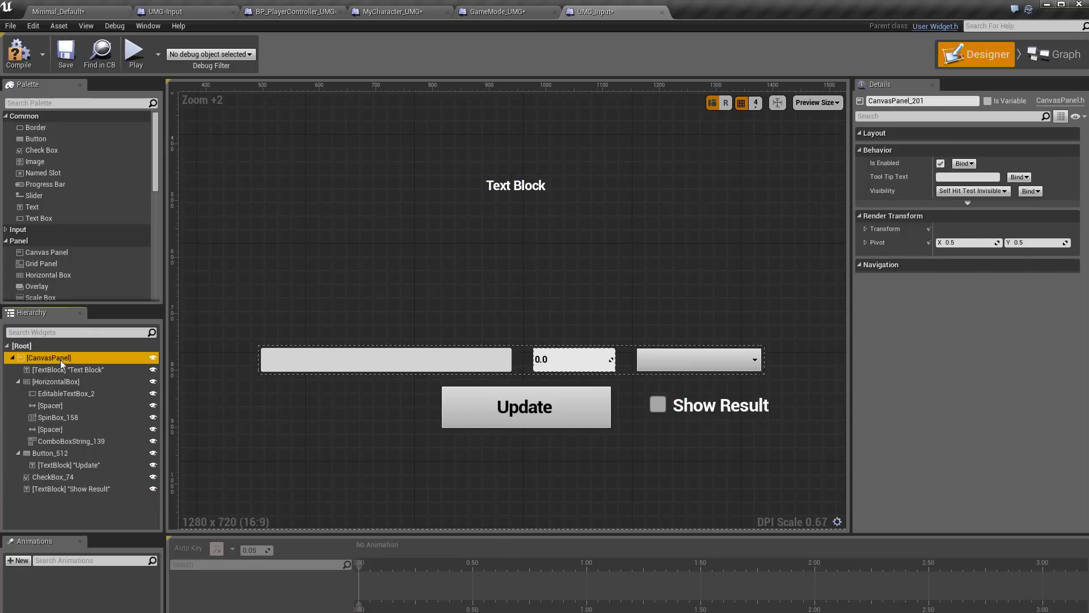
left_click(60, 381)
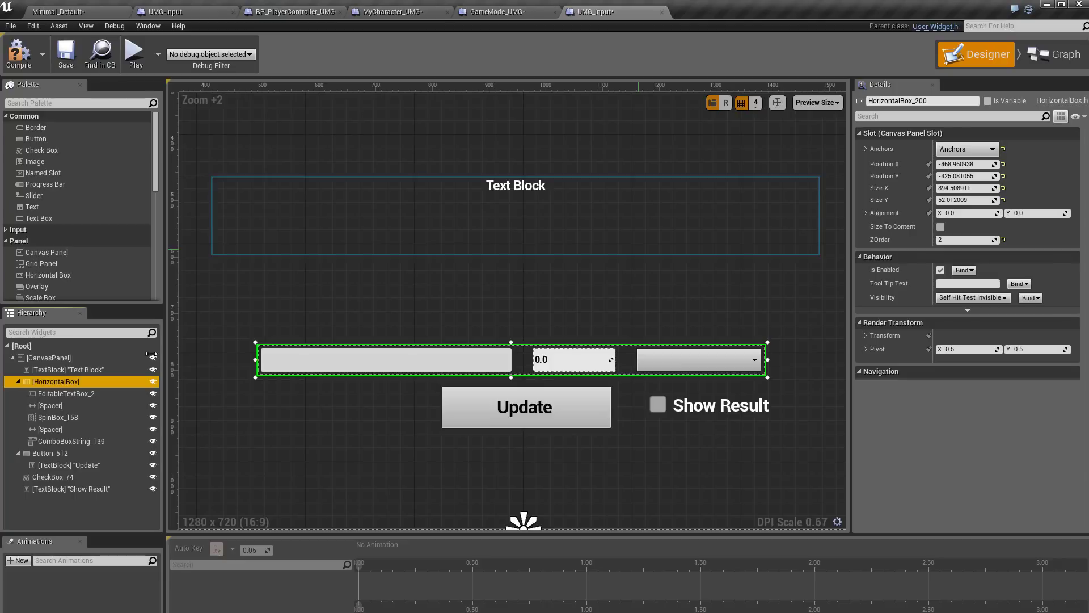
Step: Inspect the Update button, Show Result checkbox and label properties, then go to the UMG_Input event graph
left_click(67, 456)
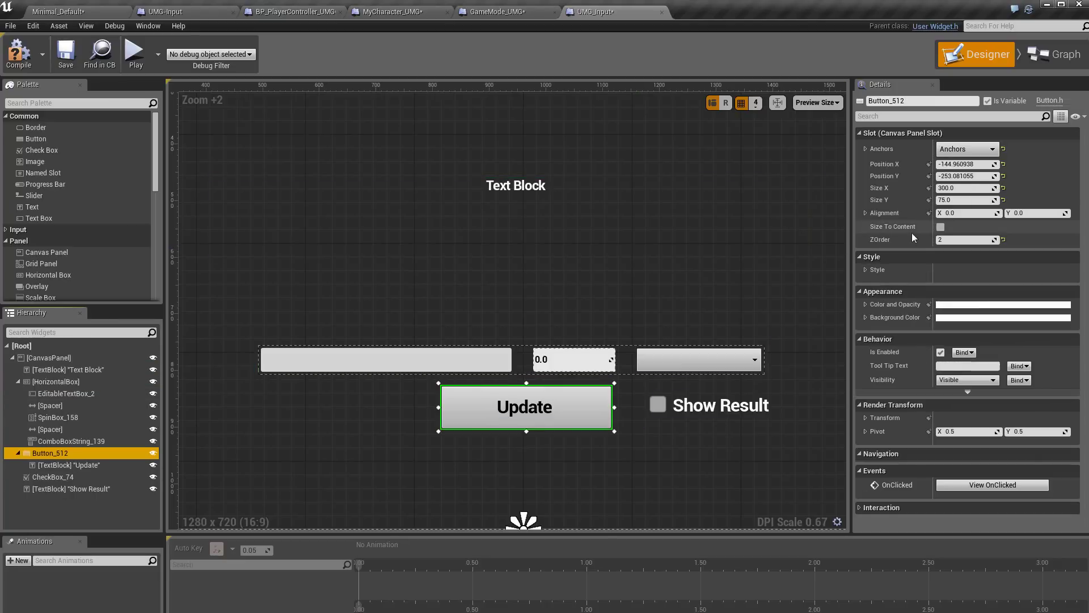
left_click(59, 478)
left_click(63, 488)
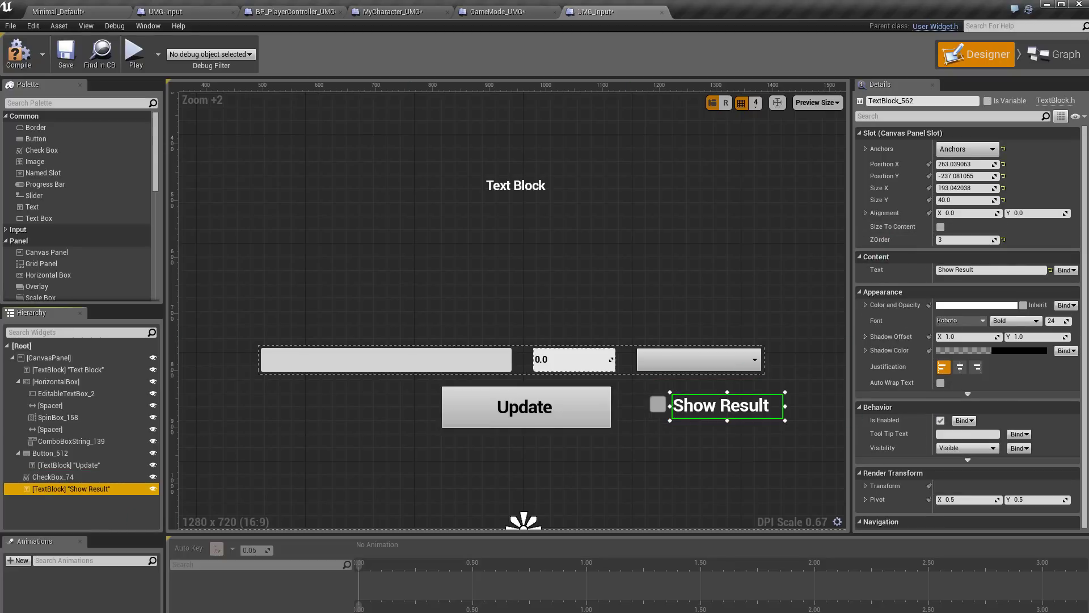
left_click(492, 391)
scroll(492, 391, "down", 4)
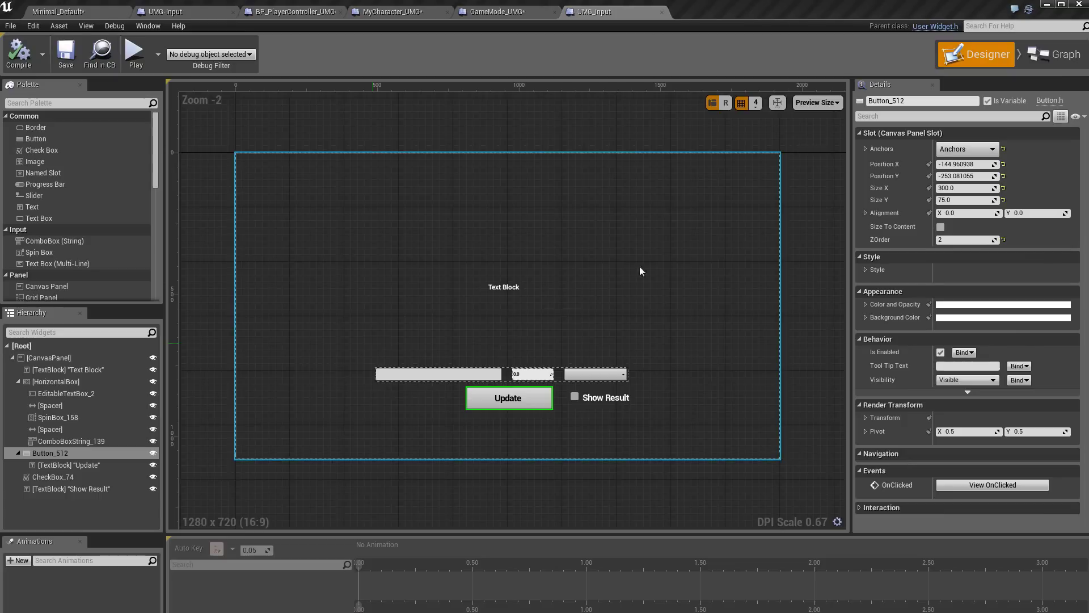
left_click(1073, 63)
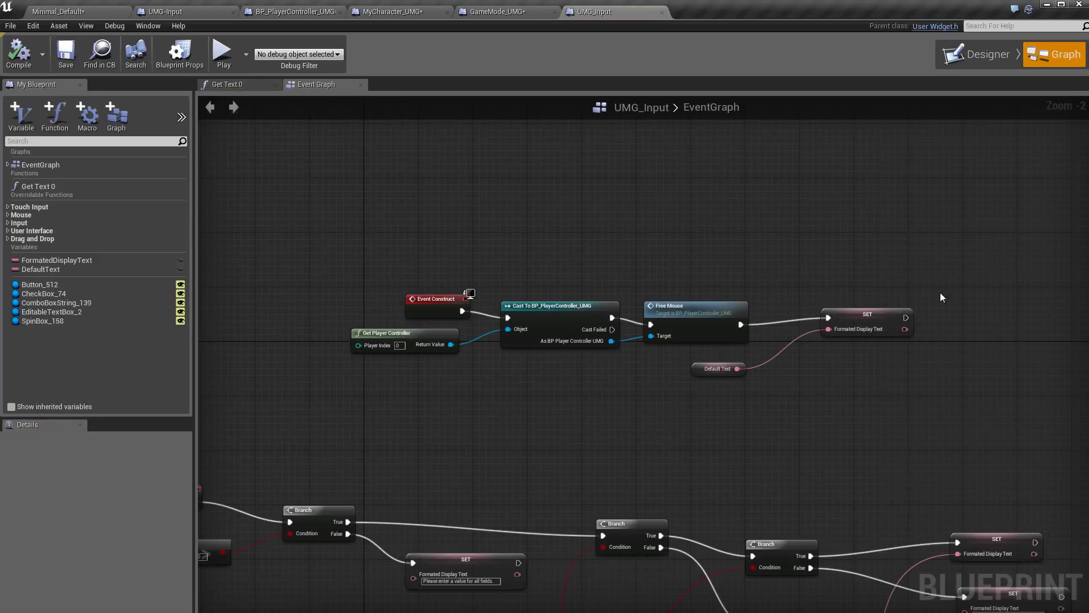
Step: Check the BP_PlayerController_UMG blueprint's mouse events, then come back to UMG_Input
left_click(564, 322)
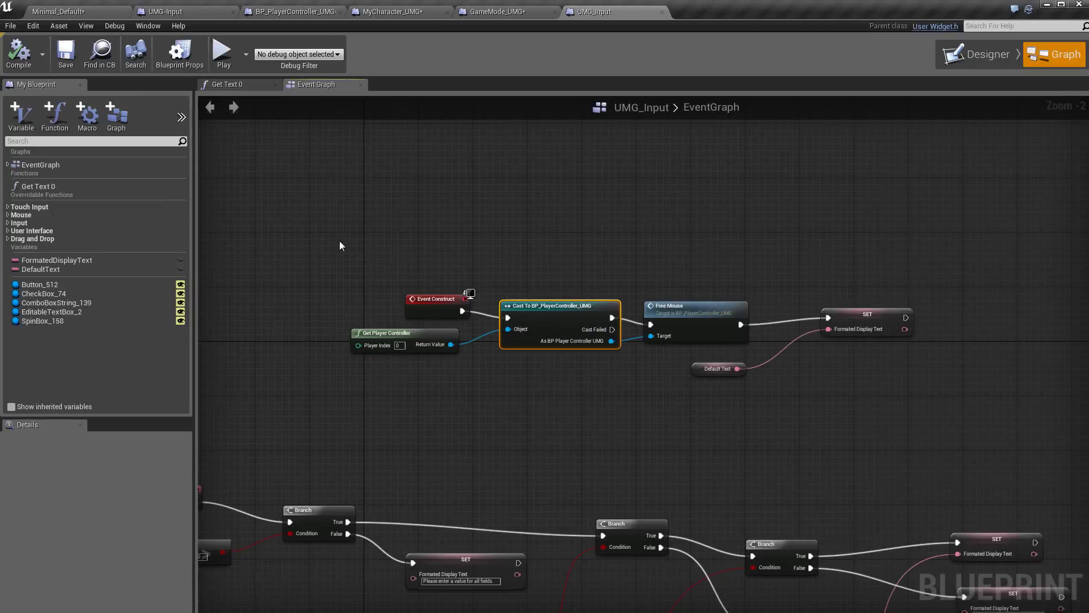
left_click(291, 11)
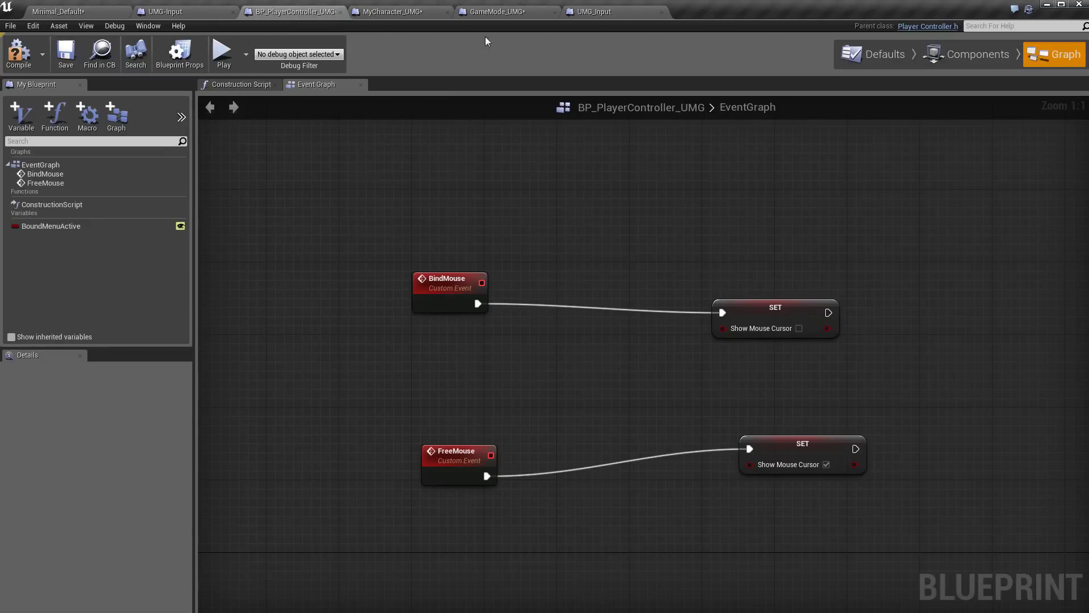
left_click(622, 17)
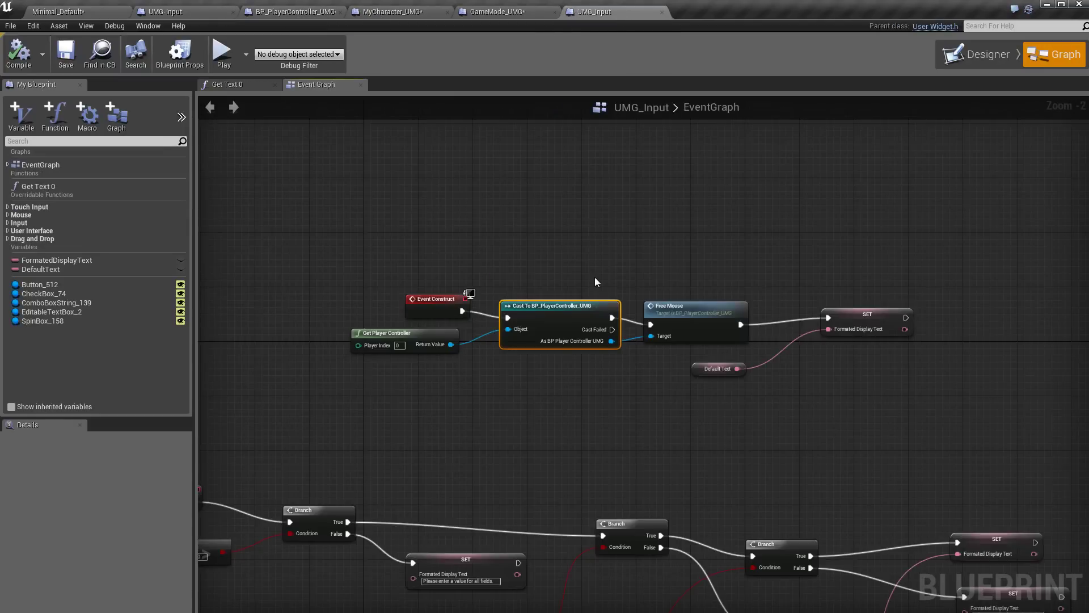
Step: Look over the Update-click and Editable Text Box 2 validation chain, then return to the Designer
right_click_drag(557, 437, 806, 300)
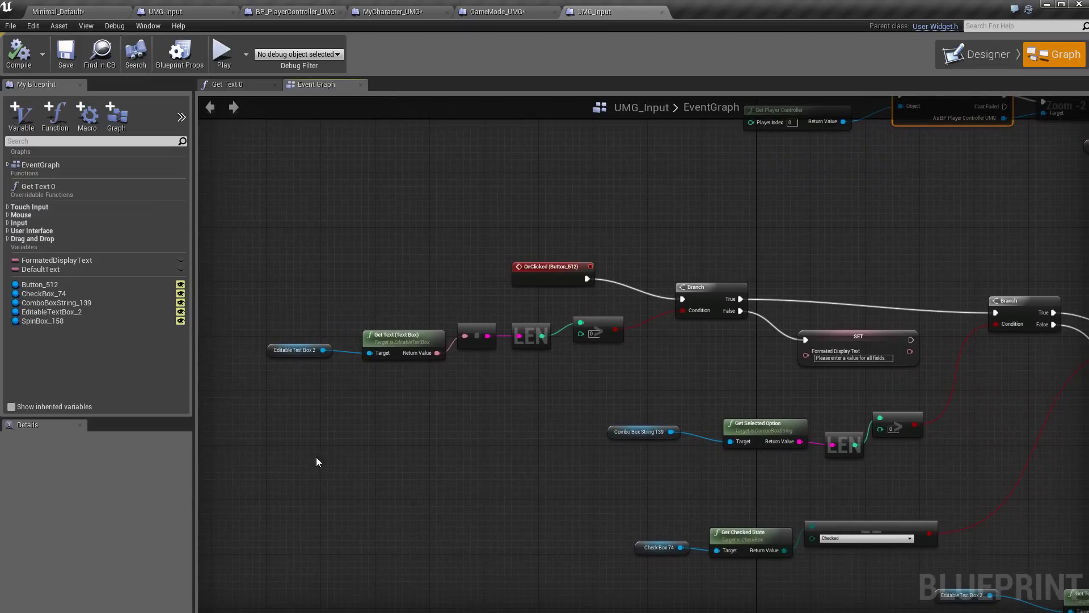
right_click_drag(316, 462, 347, 540)
left_click(313, 430)
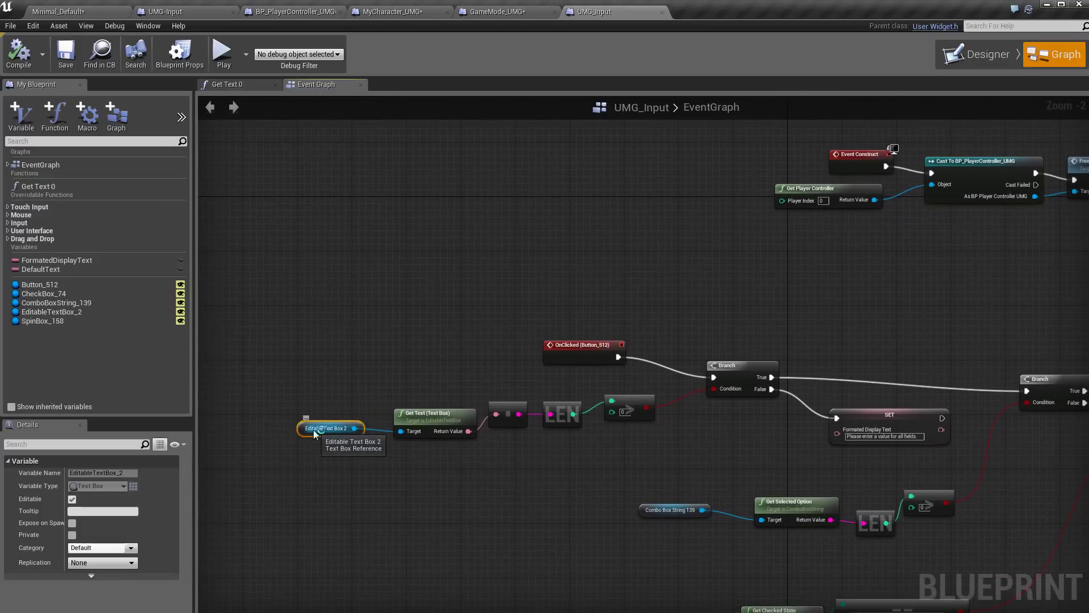
left_click(995, 57)
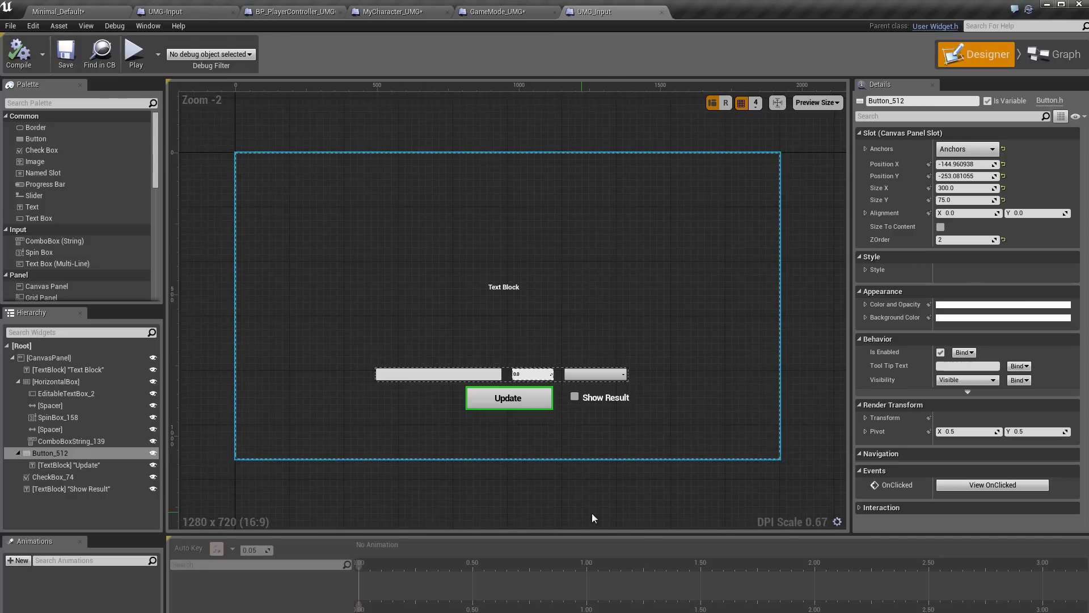
Step: Zoom the EventGraph to 1:1 and select the OnClicked (Button_512) event node
left_click(993, 485)
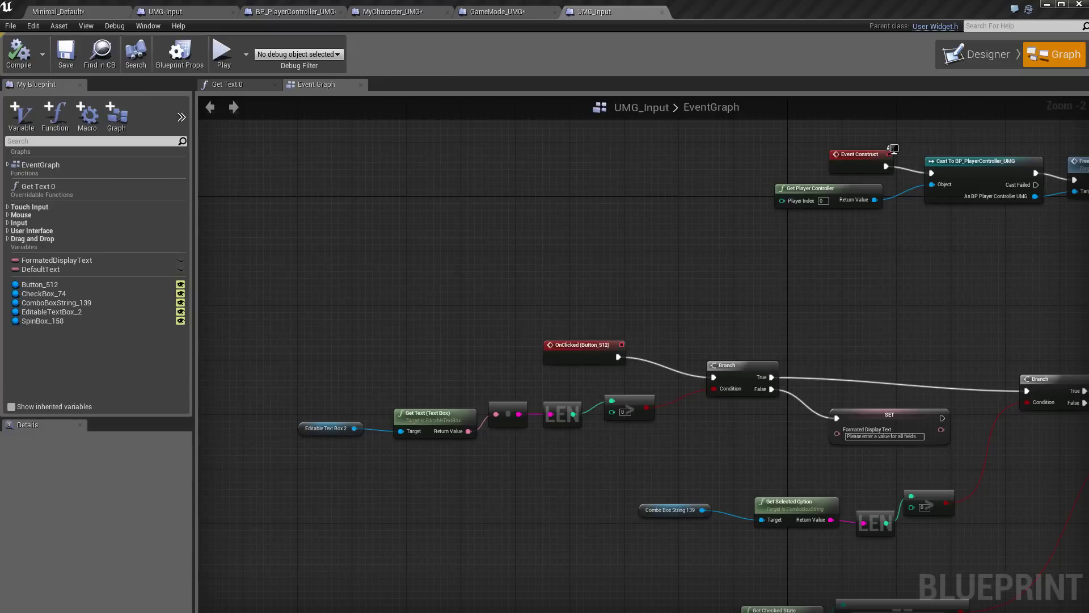
left_click(977, 55)
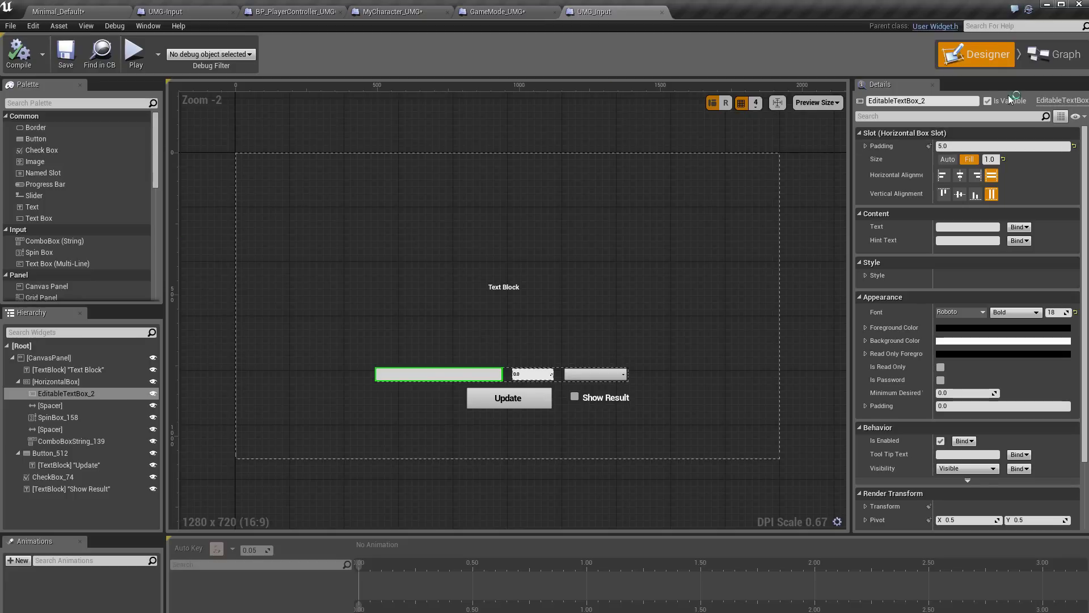
left_click(1056, 55)
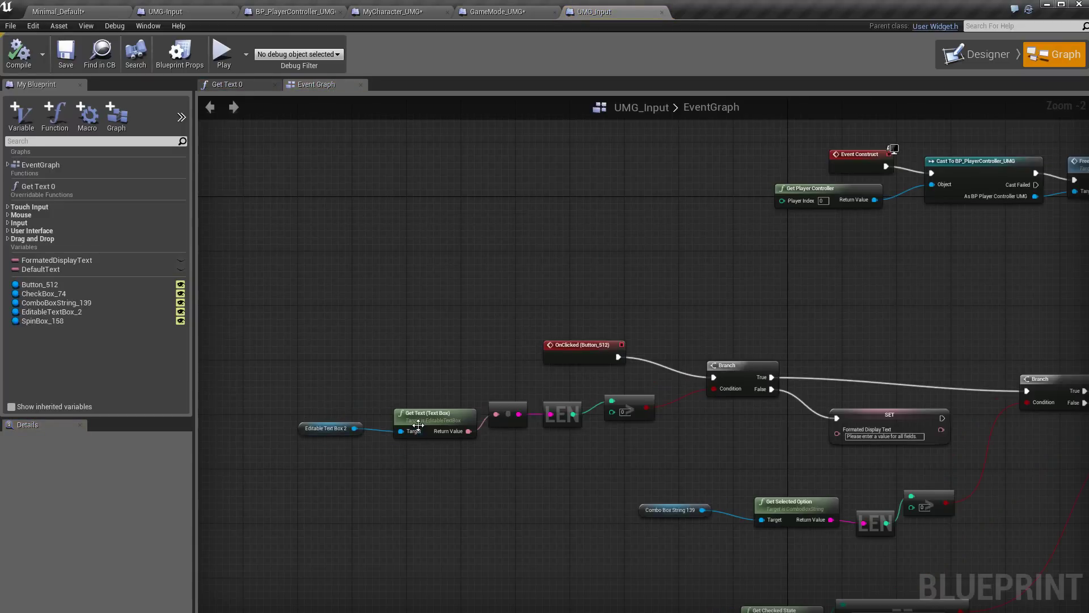
right_click_drag(511, 465, 411, 451)
scroll(411, 450, "up", 2)
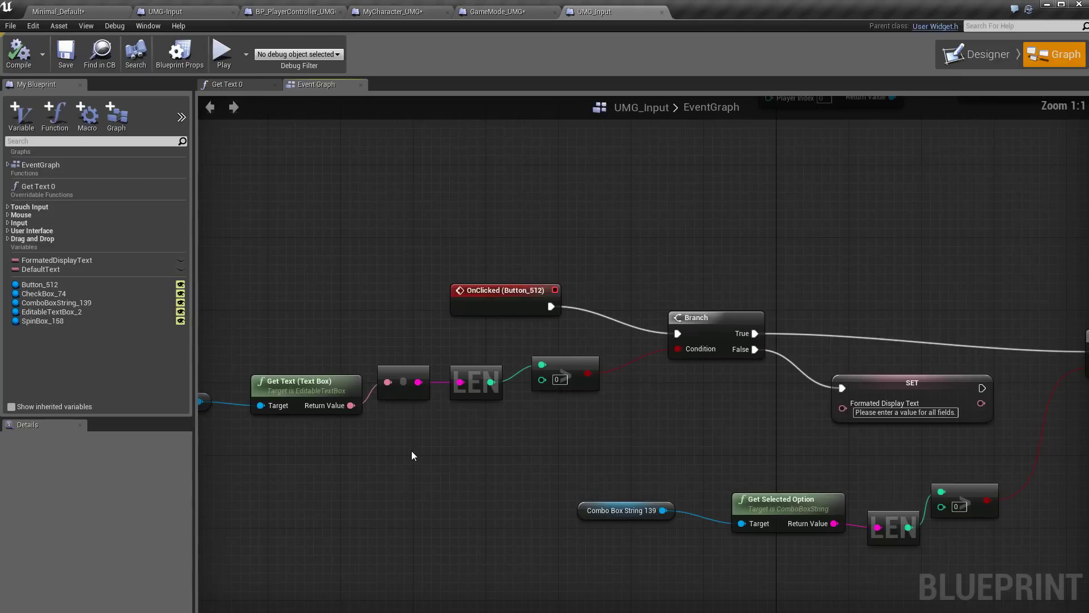
left_click(486, 304)
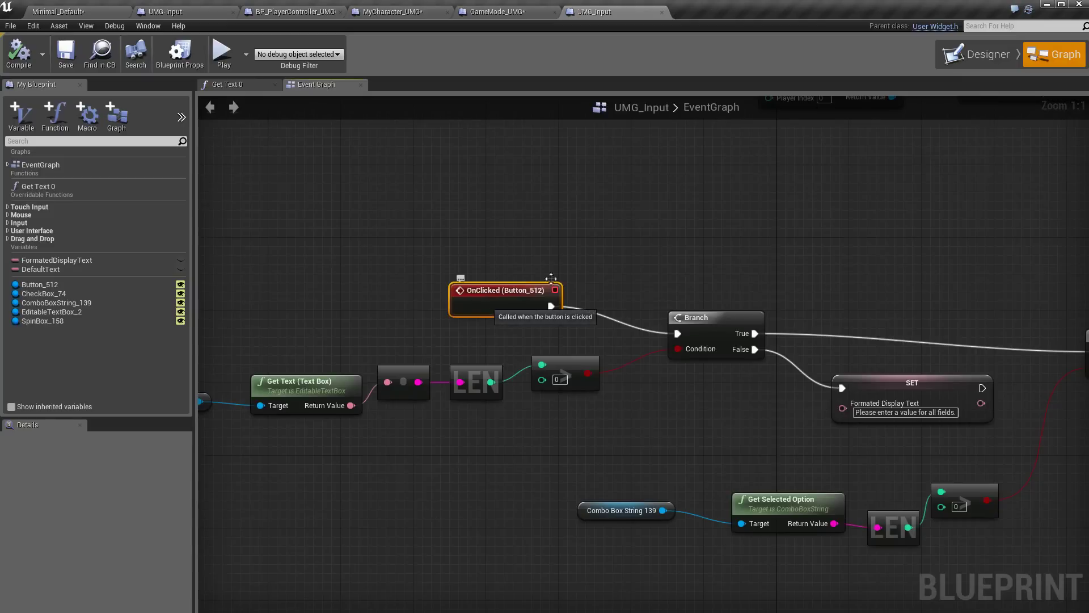
Step: Confirm Button_512 in the layout, then pan the graph to the second Branch and Editable Text Box 2
left_click(982, 57)
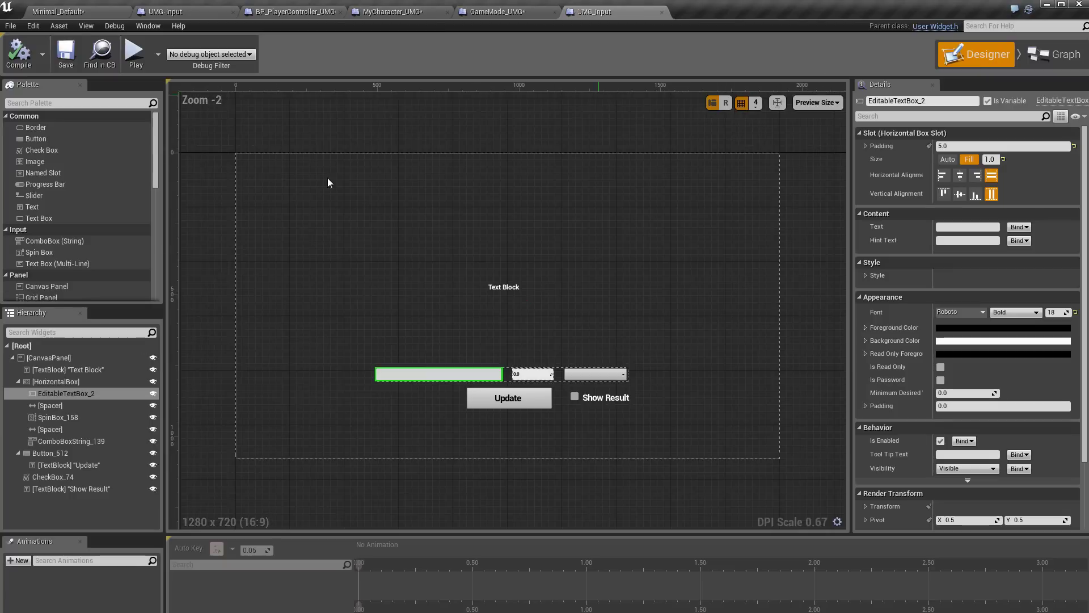
left_click(65, 453)
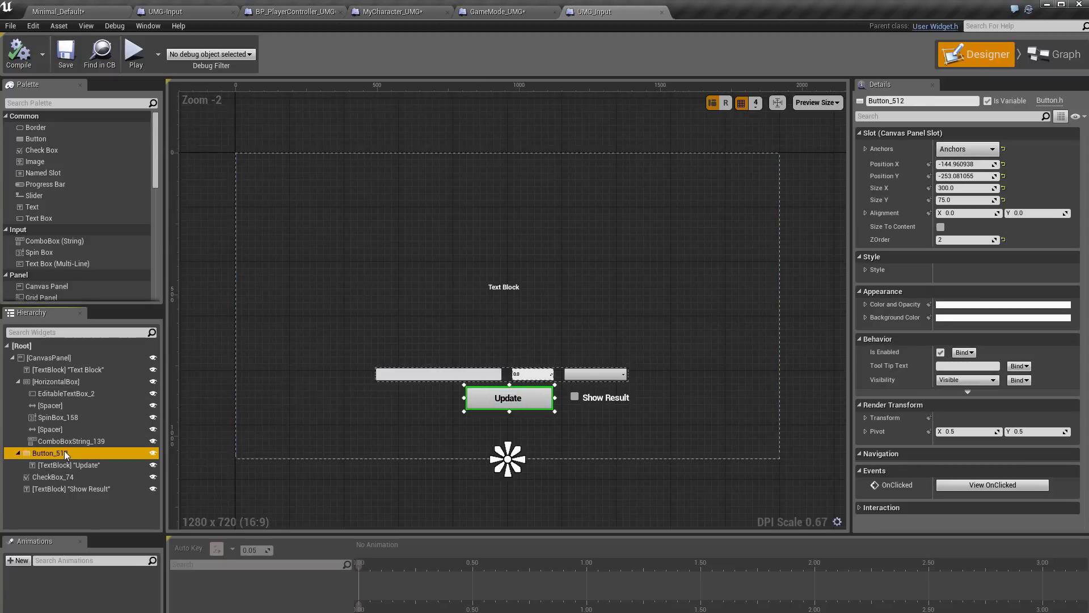
left_click(1071, 63)
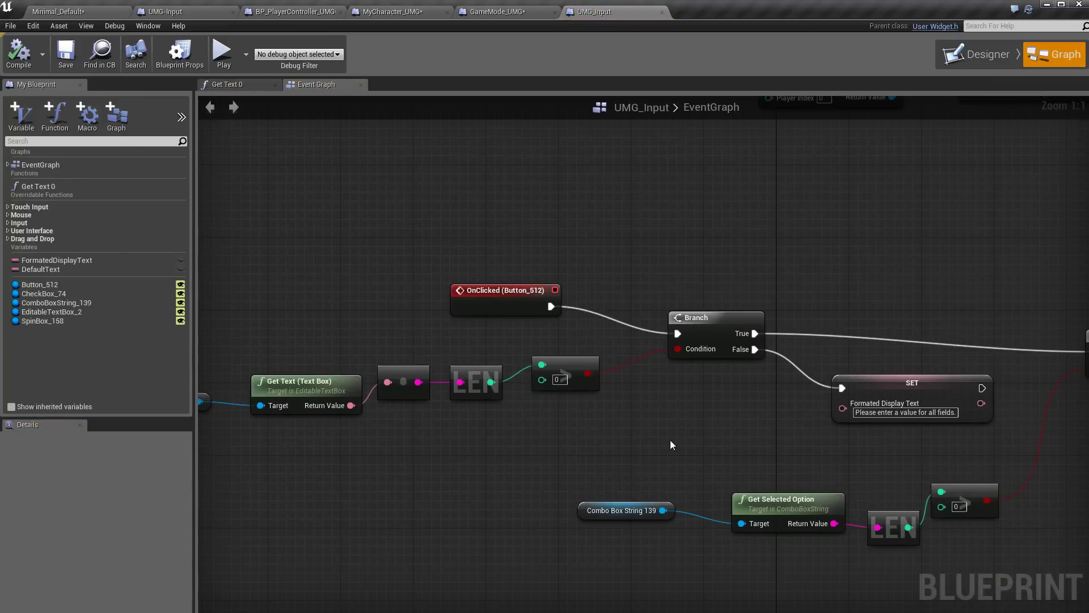
right_click_drag(671, 441, 584, 466)
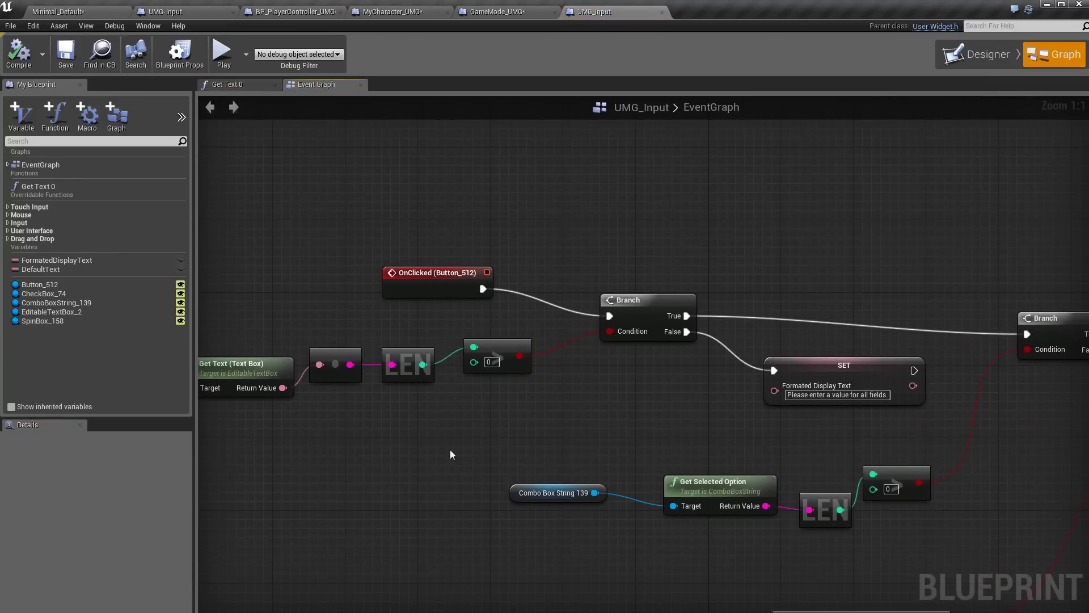
right_click_drag(316, 461, 480, 463)
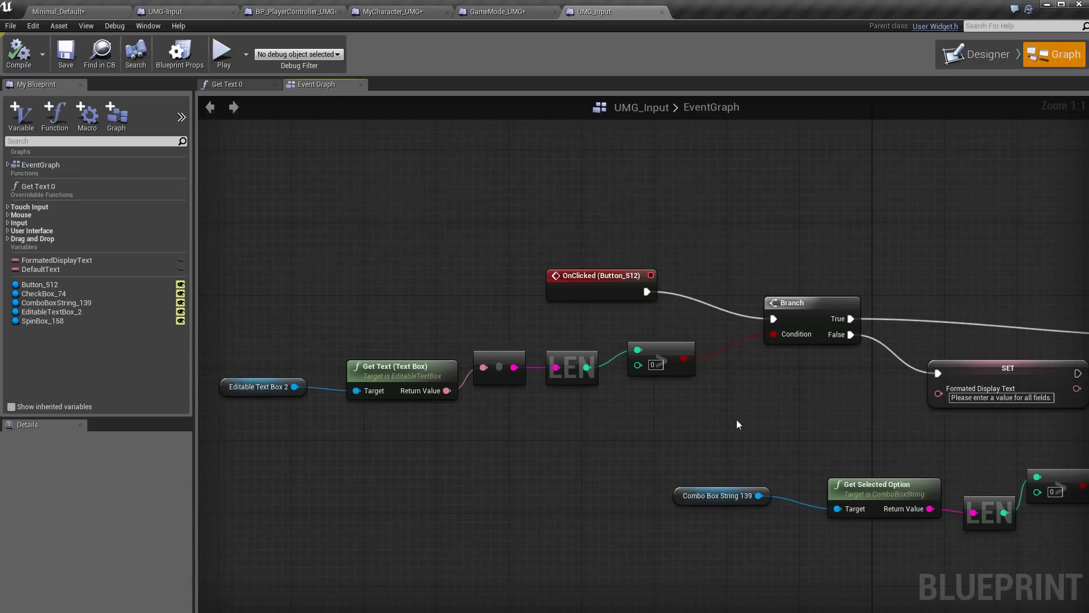
Step: Pan the EventGraph to show the second Branch and Default Text nodes
right_click_drag(805, 385, 509, 398)
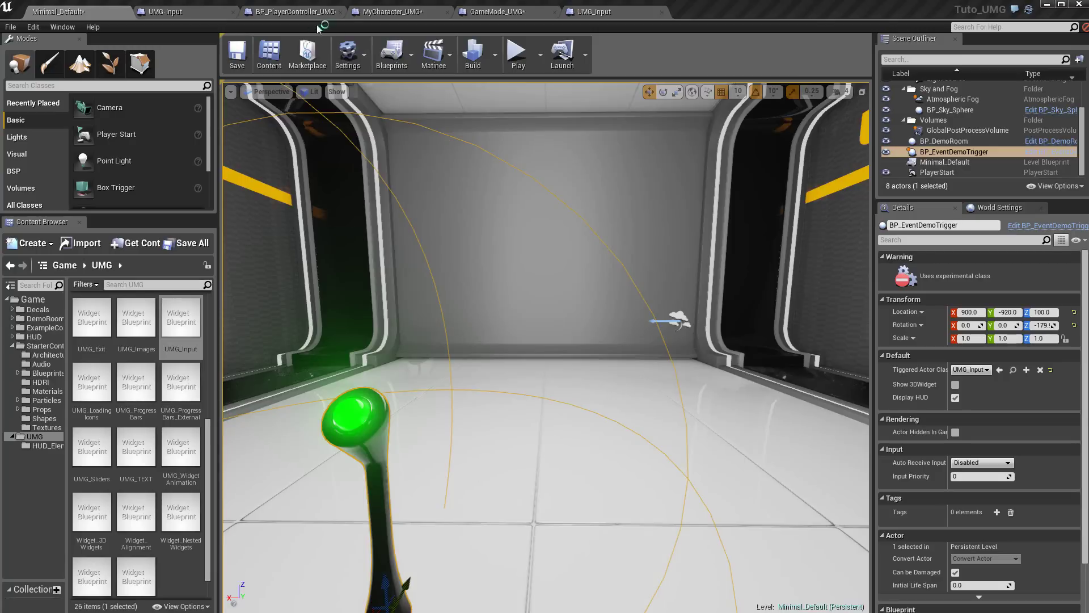
Step: Play the level, walk into the trigger, press Update with empty fields, and stop the session
left_click(516, 55)
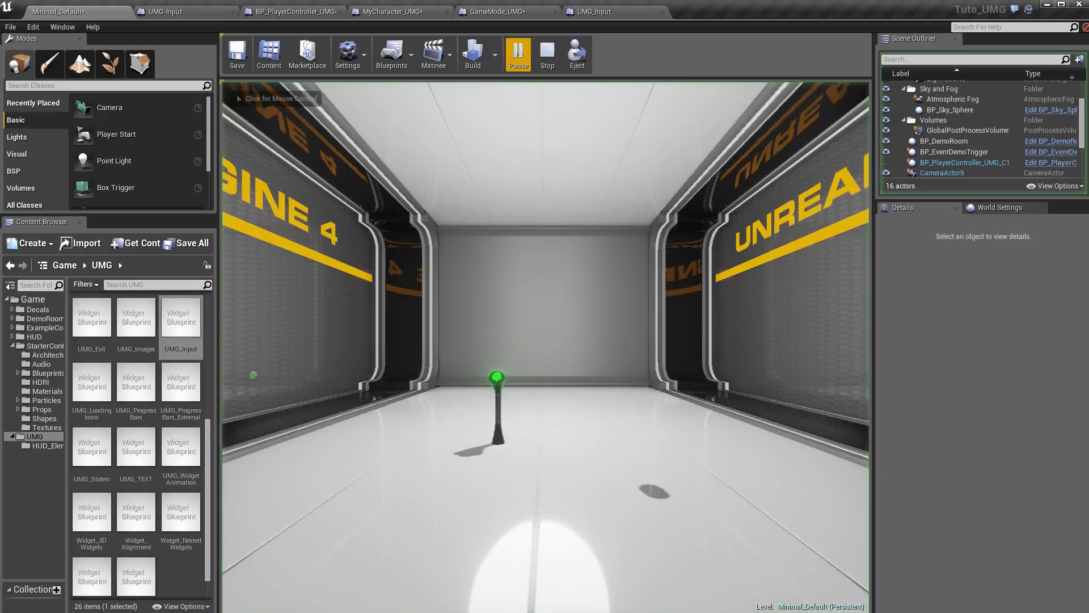
key("w")
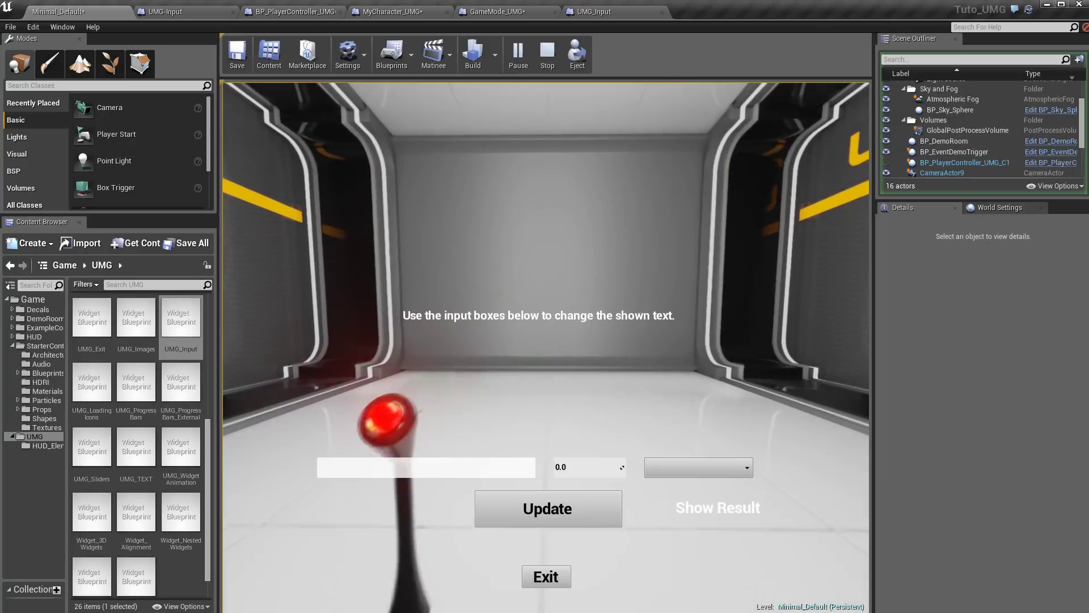
left_click(573, 520)
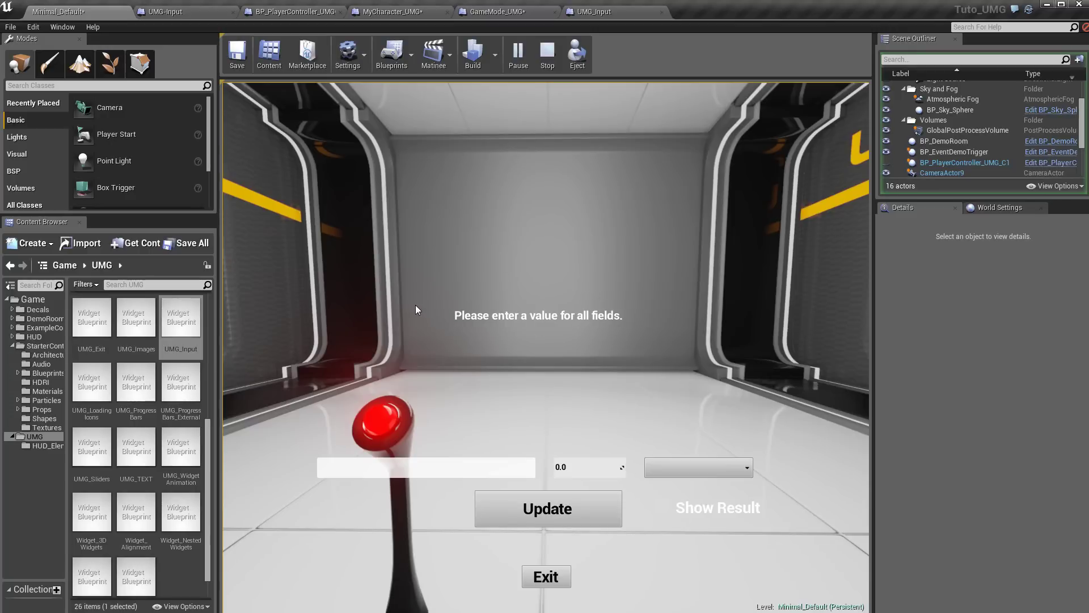
left_click(547, 54)
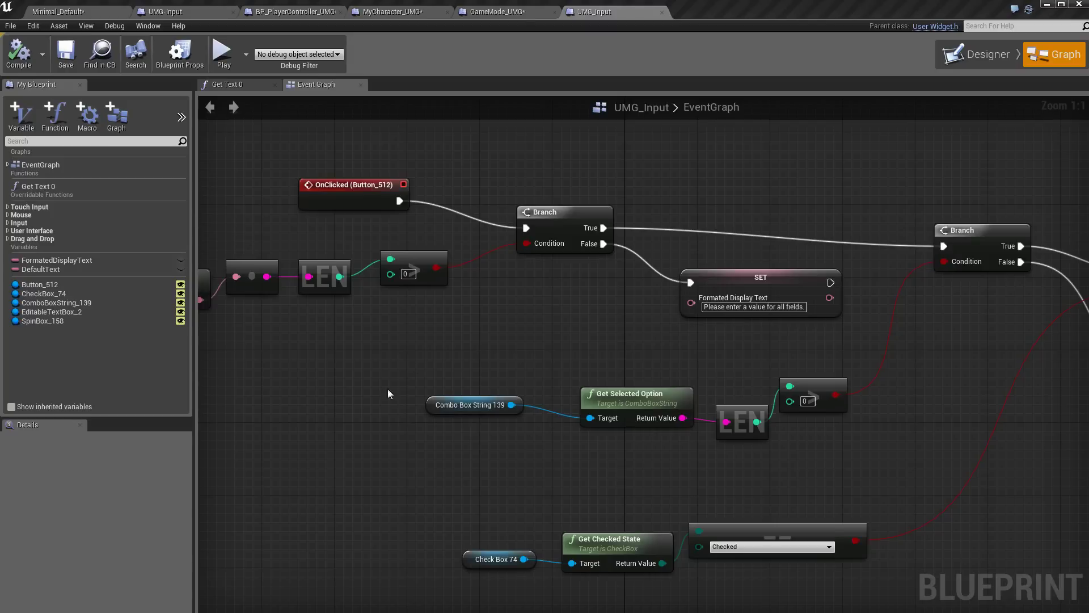
Step: Select ComboBoxString_139 in the Designer and expand its Default Options: Apples, Bananas, Oranges, Tacos
left_click(454, 405)
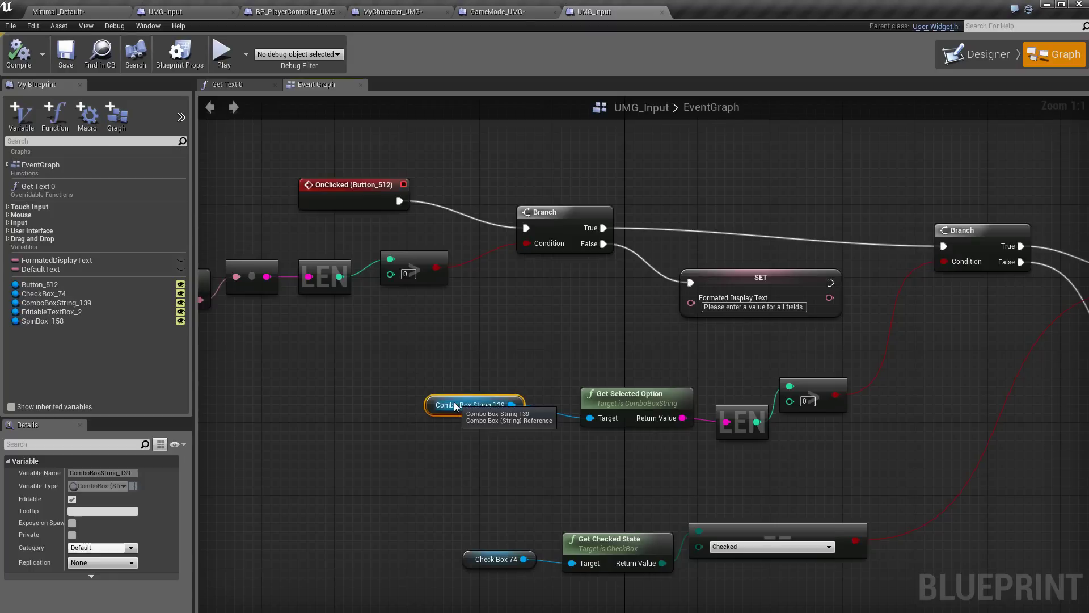
left_click(974, 54)
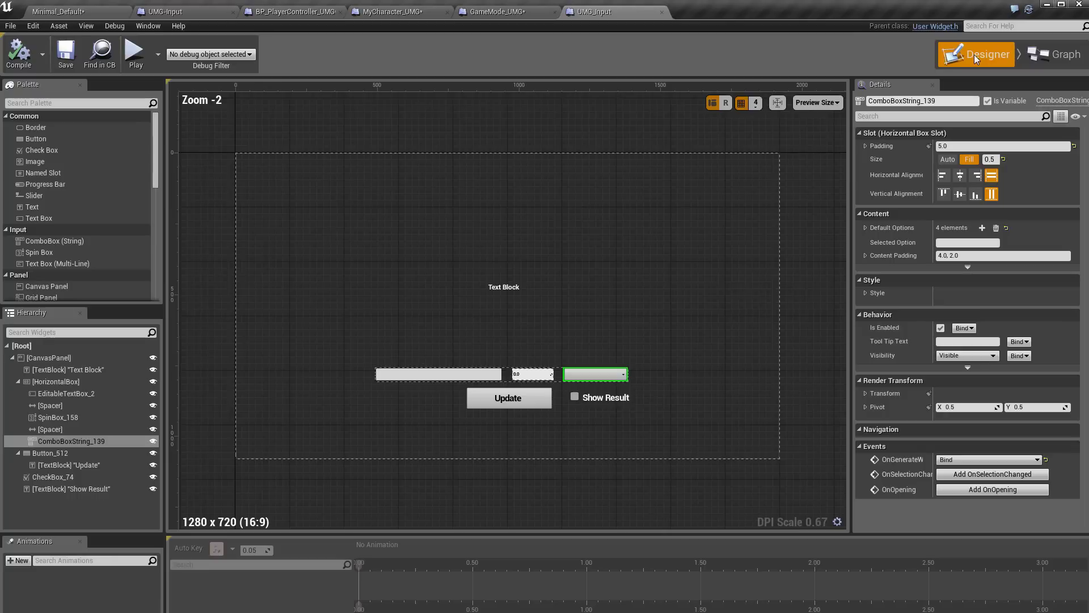
left_click(79, 442)
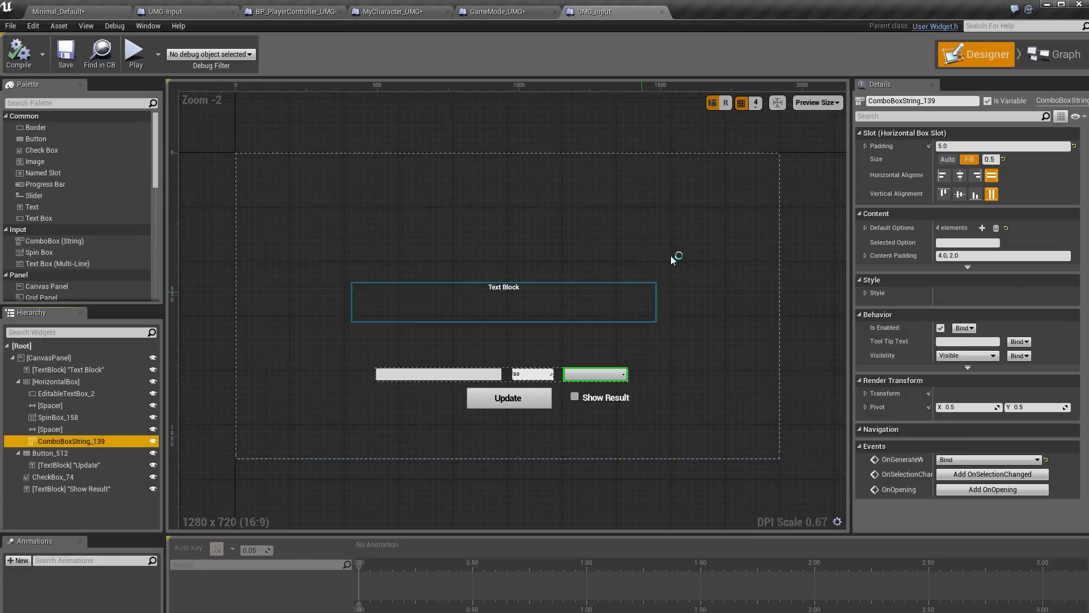
left_click(865, 227)
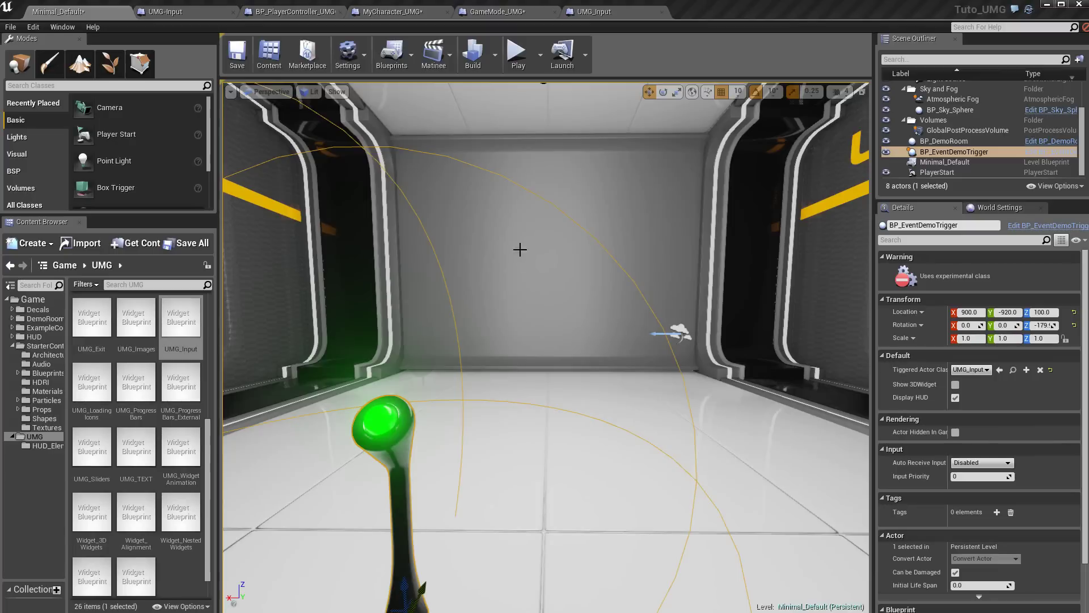
Step: Play the level, walk to the switch, choose Apples in the combo box, then exit
left_click(519, 57)
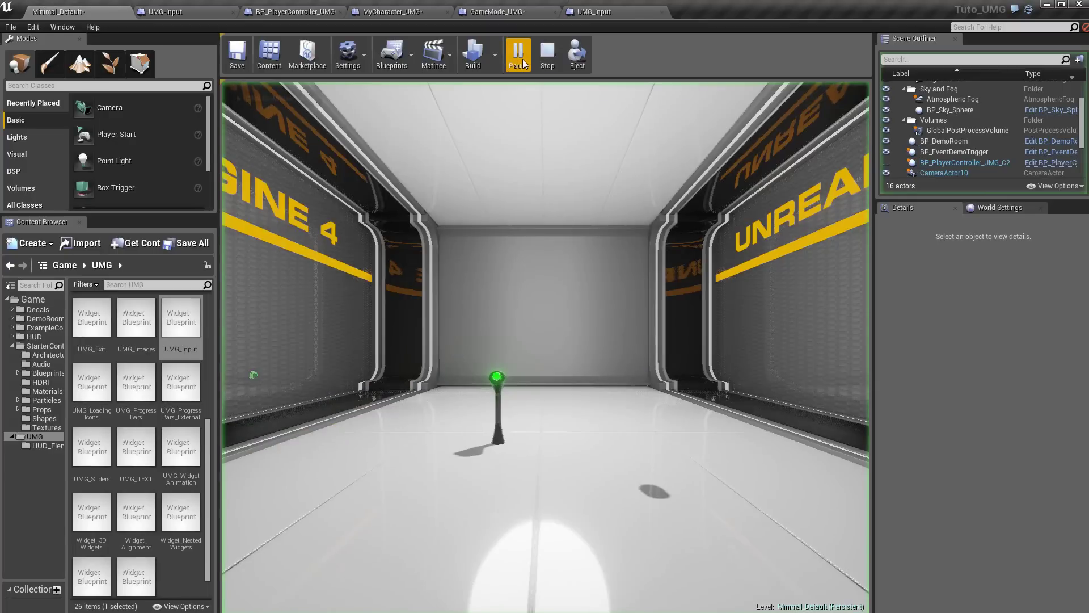
key("w")
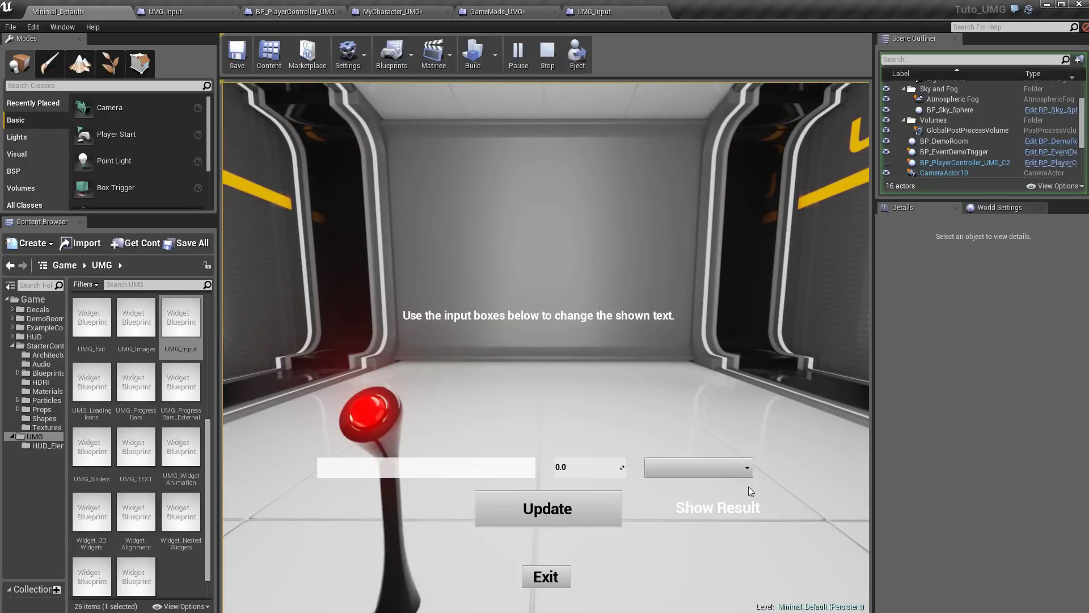
left_click(740, 476)
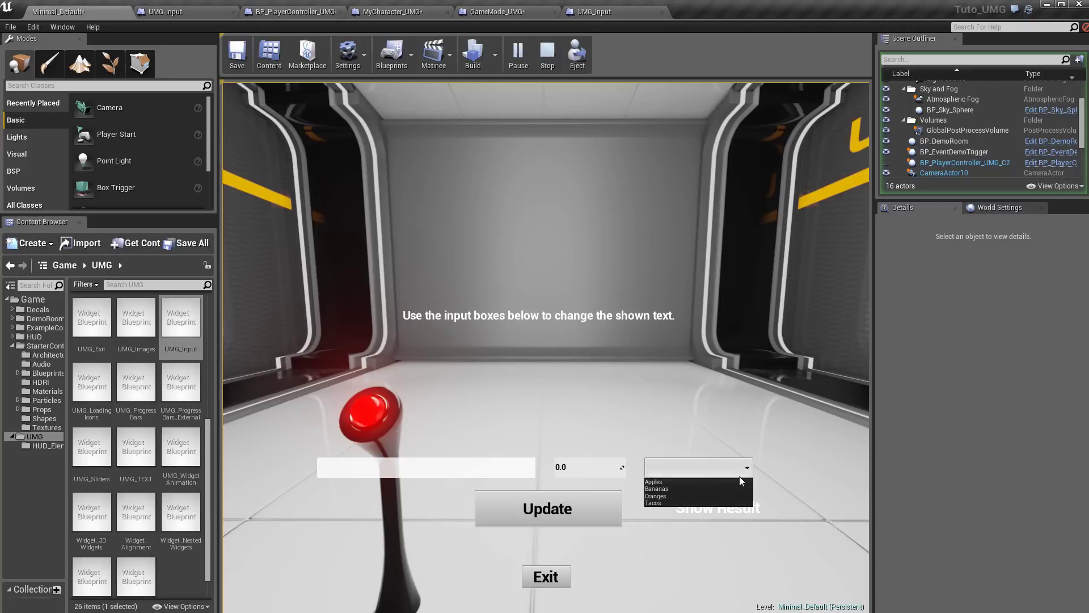
left_click(688, 482)
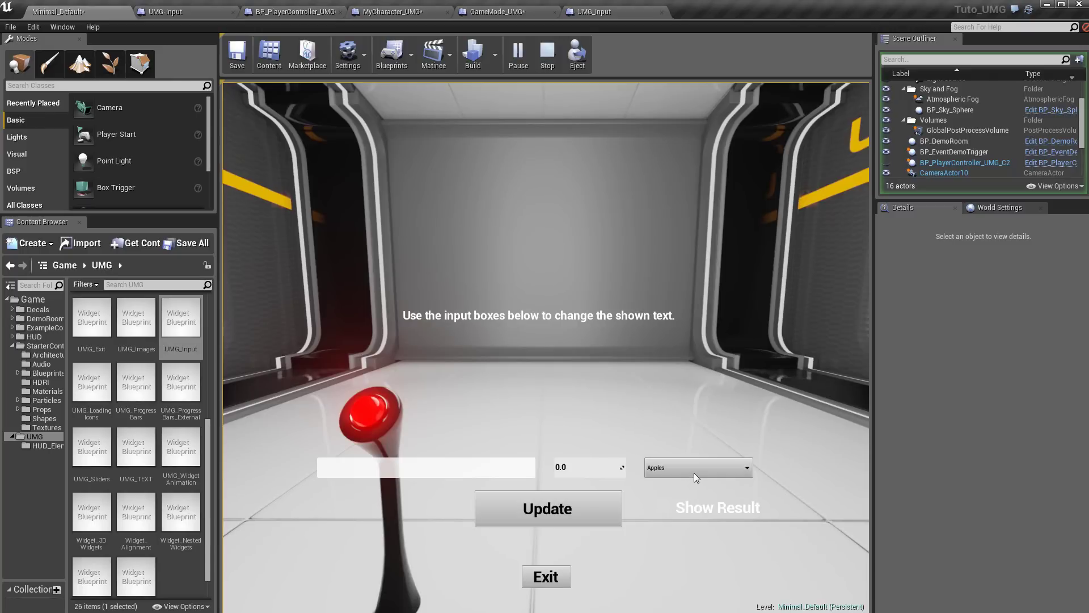
left_click(542, 581)
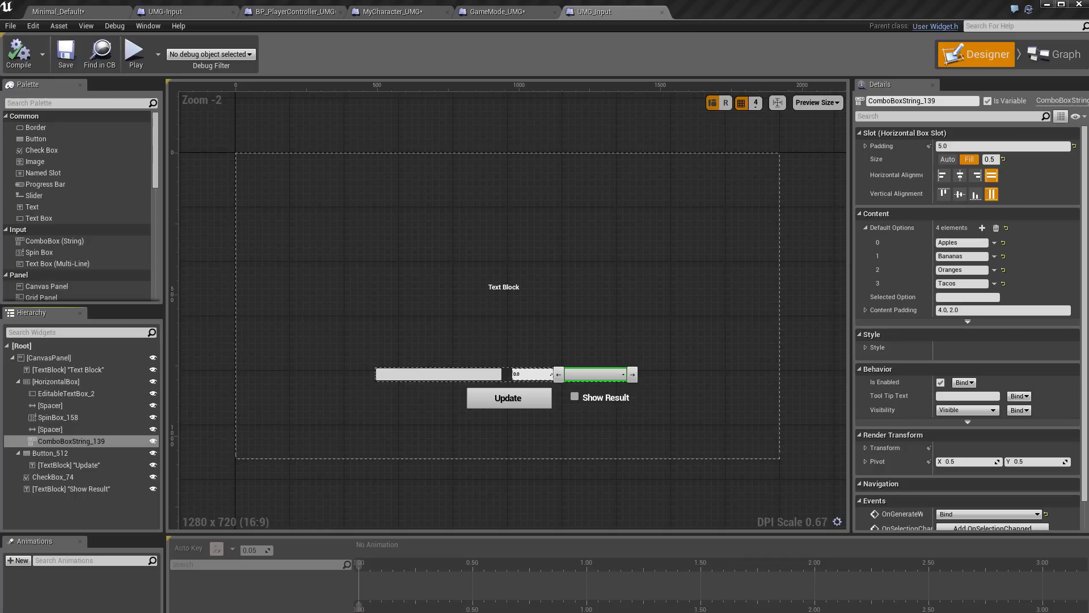
Step: Inspect the EditableTextBox_2, SpinBox_158 and ComboBoxString_139 settings
left_click(466, 374)
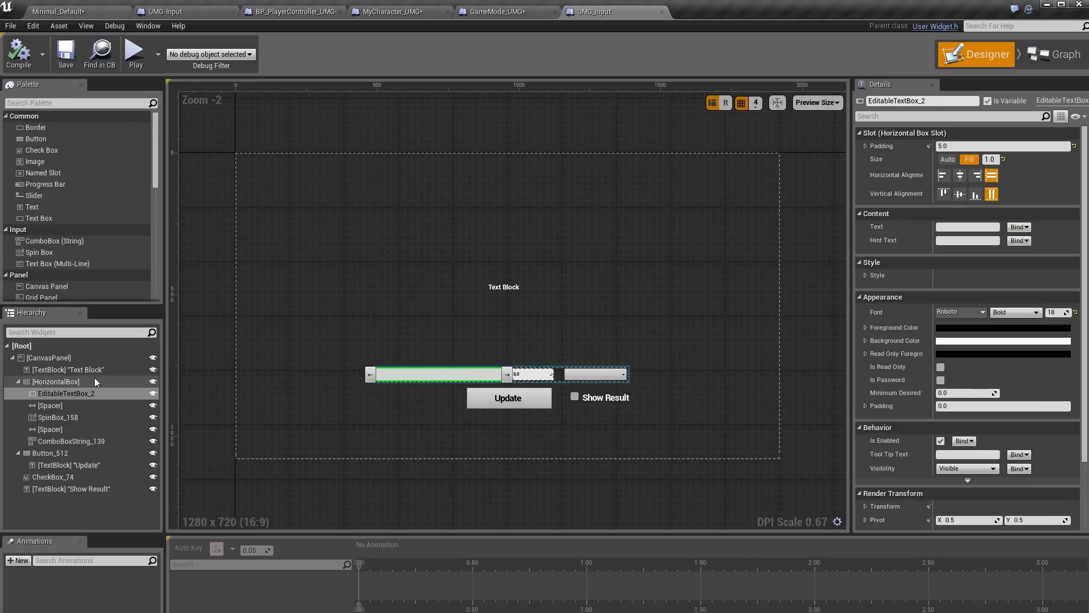
left_click(532, 375)
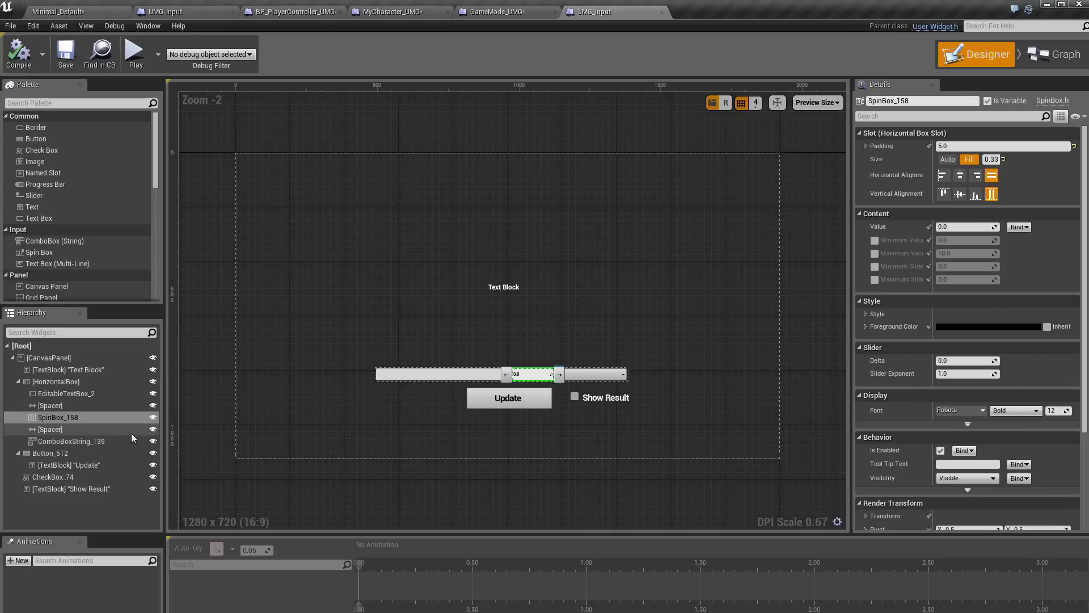
left_click(54, 441)
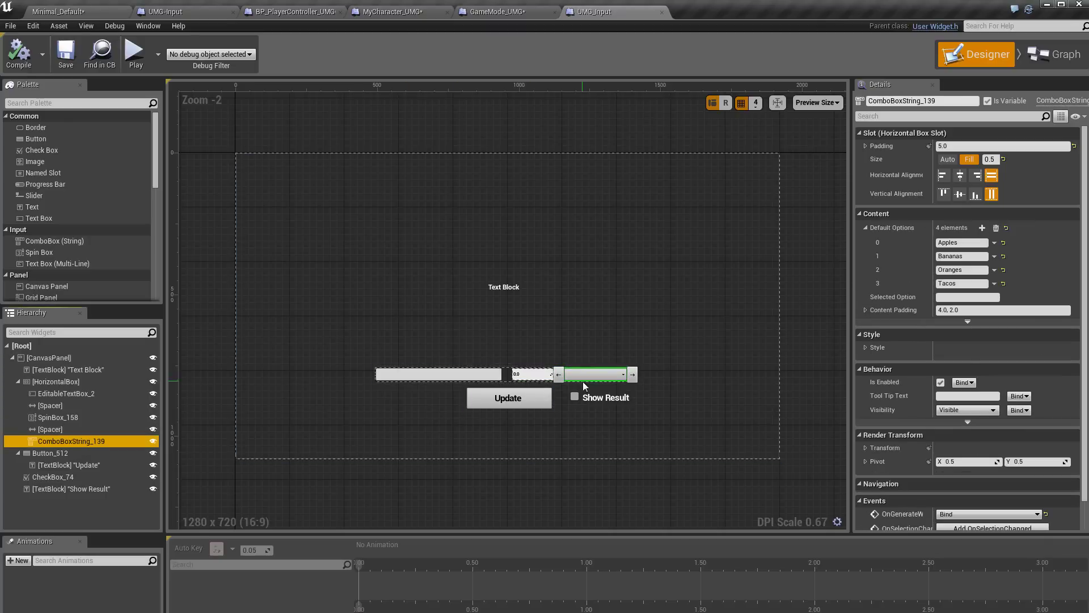
Step: Examine the Editable Text Box 2, Spin Box 158, Combo Box 139 and Check Box 74 nodes, plus the SET and Branch nodes
left_click(1046, 54)
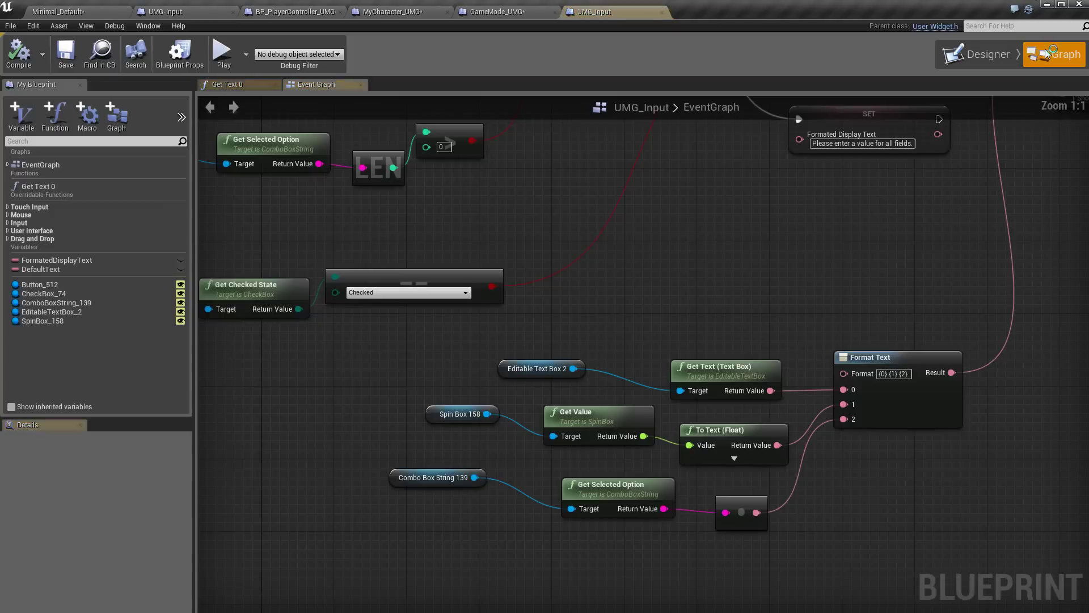
left_click(517, 371)
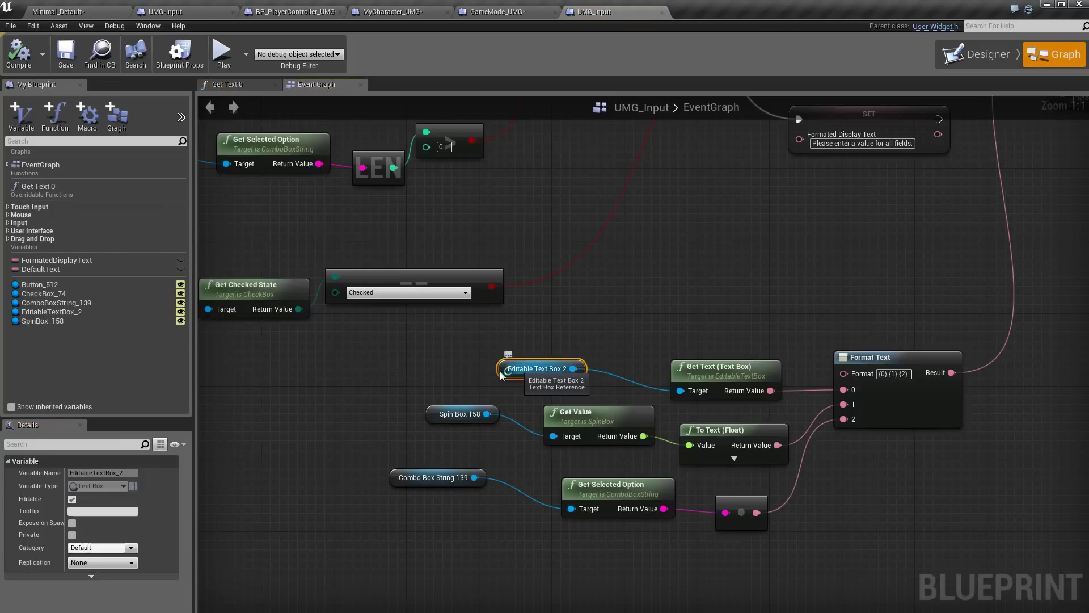
left_click(446, 414)
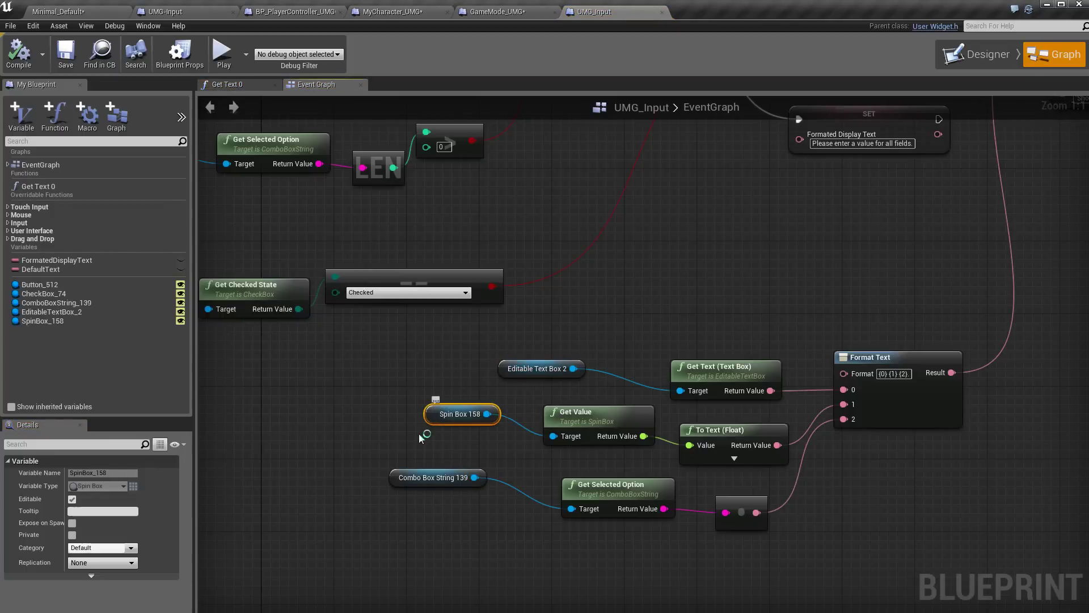
left_click(414, 475)
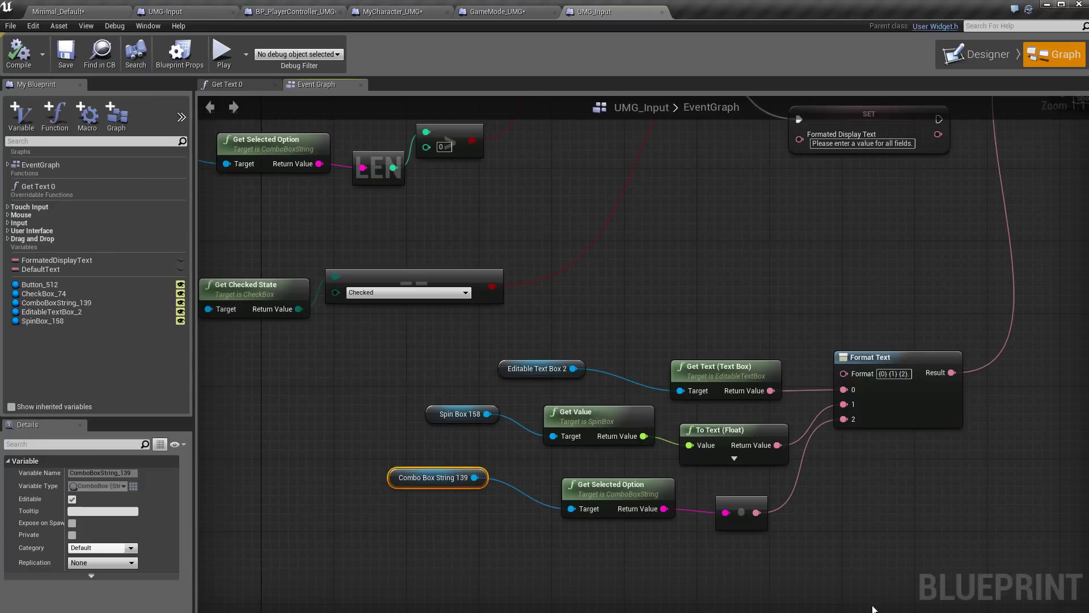
right_click_drag(941, 493, 722, 539)
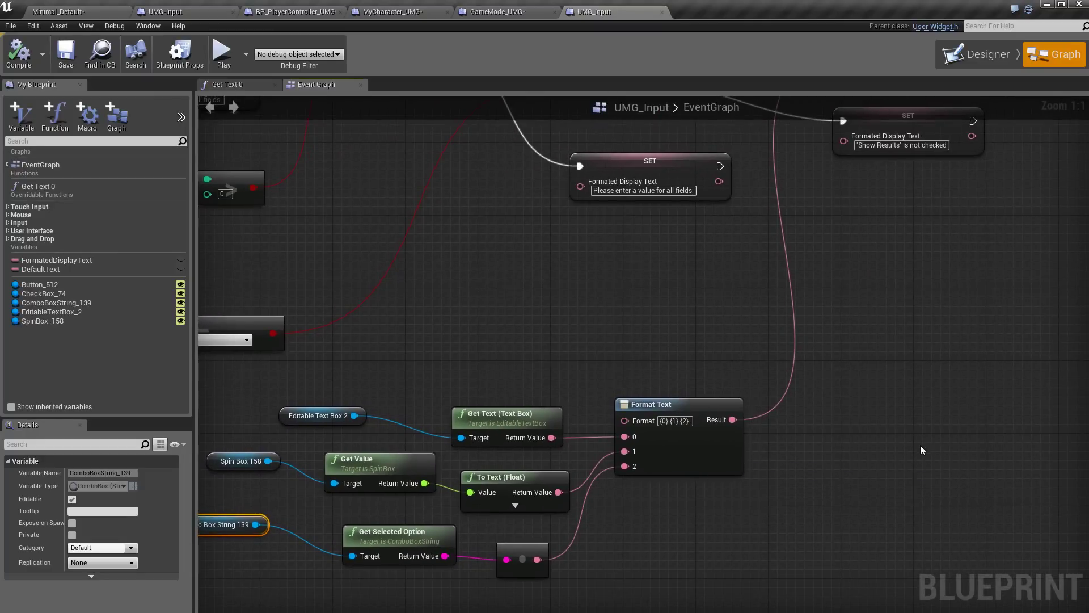
mouse_move(885, 293)
right_mouse_down()
mouse_move(863, 311)
mouse_move(846, 397)
mouse_move(800, 445)
right_mouse_up()
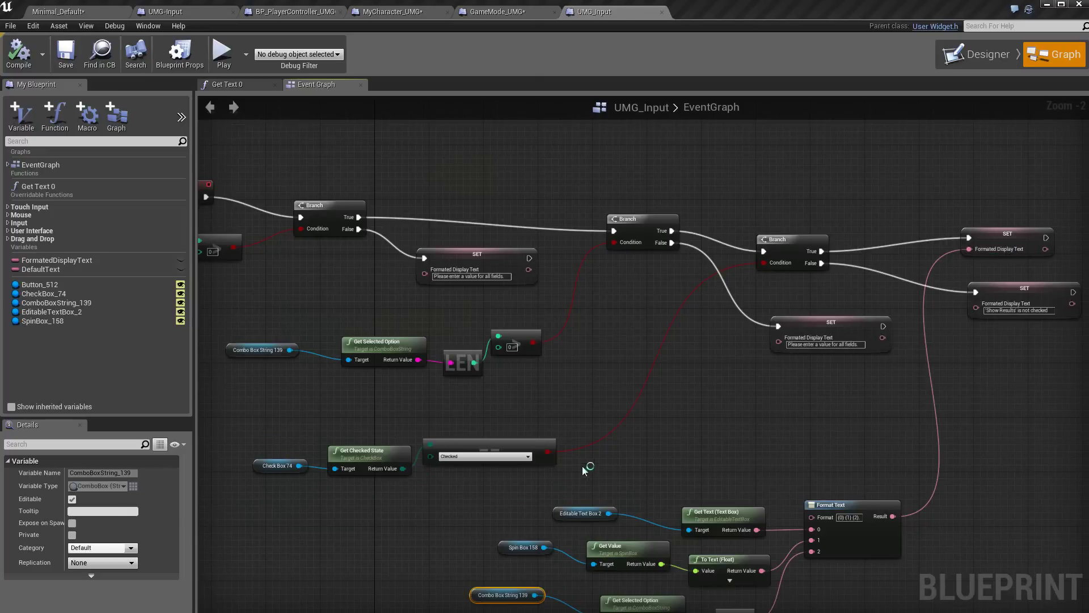
left_click(271, 466)
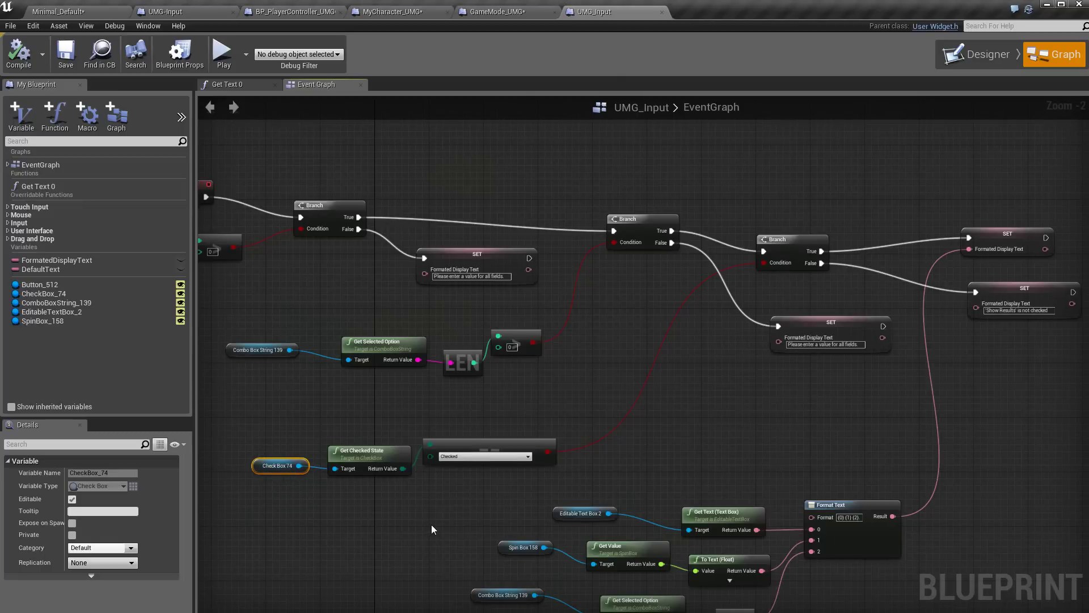
scroll(432, 524, "up", 2)
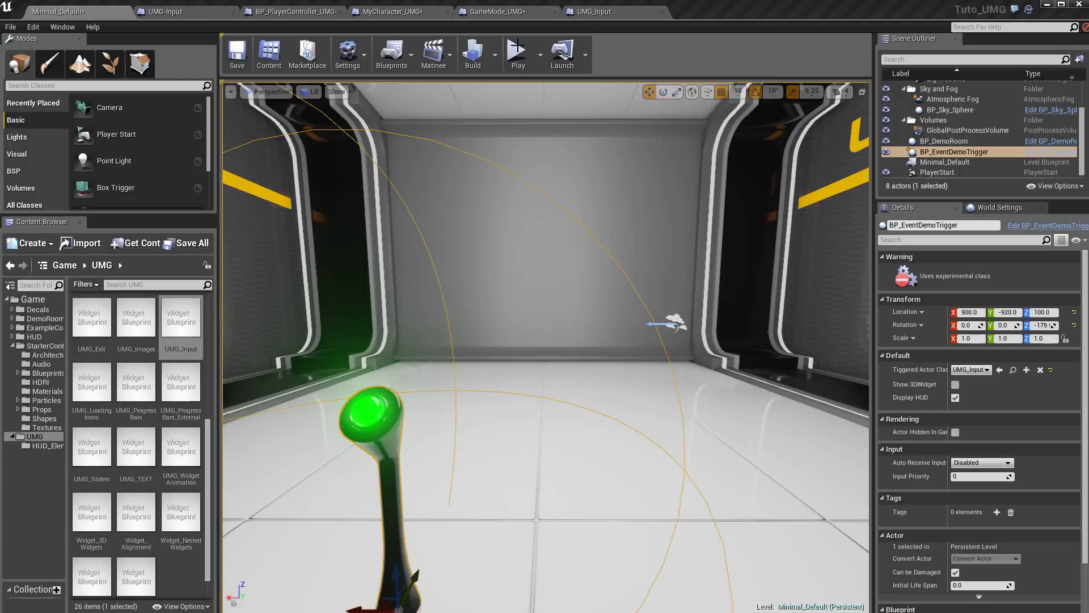
Step: Start a play session, walk to the switch and turn on Show Result
left_click(517, 53)
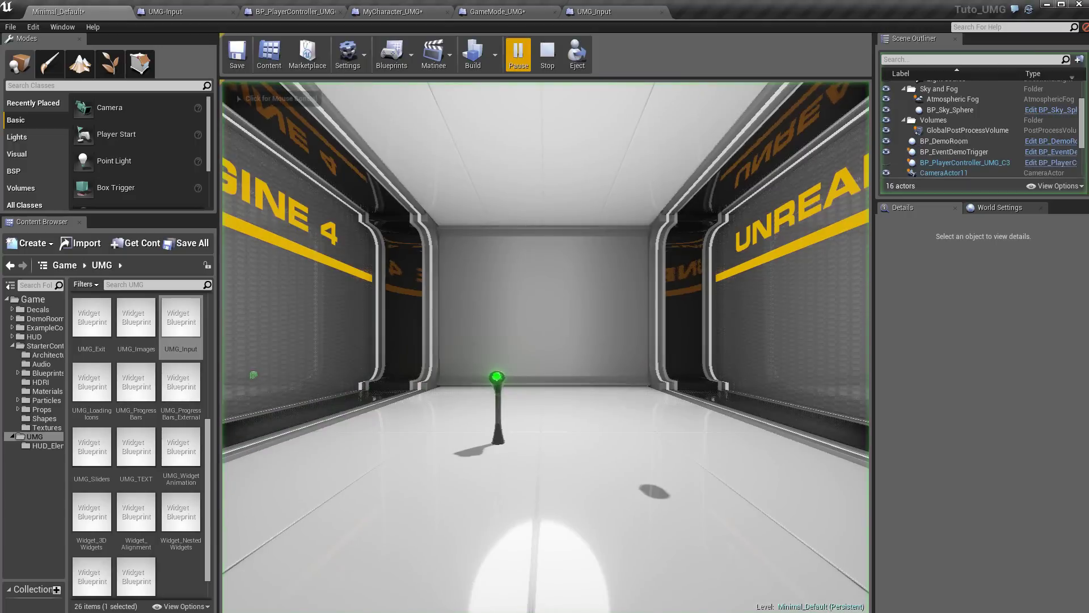
key("w")
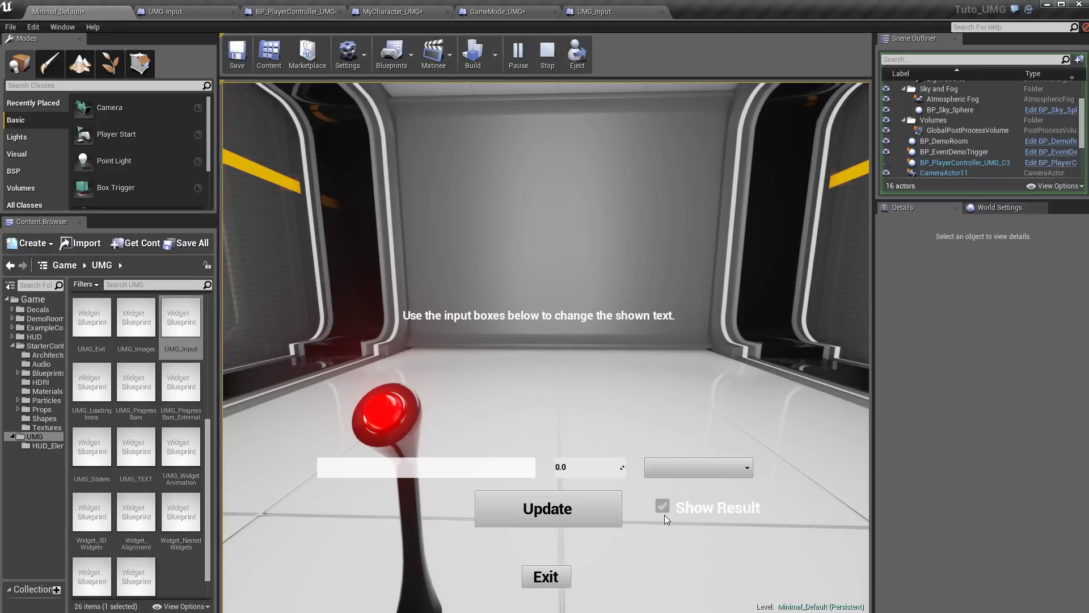
left_click(664, 515)
Step: Enter 1234, choose Bananas and press Update to show "1234 0 Bananas.", then exit
type("123")
type("4")
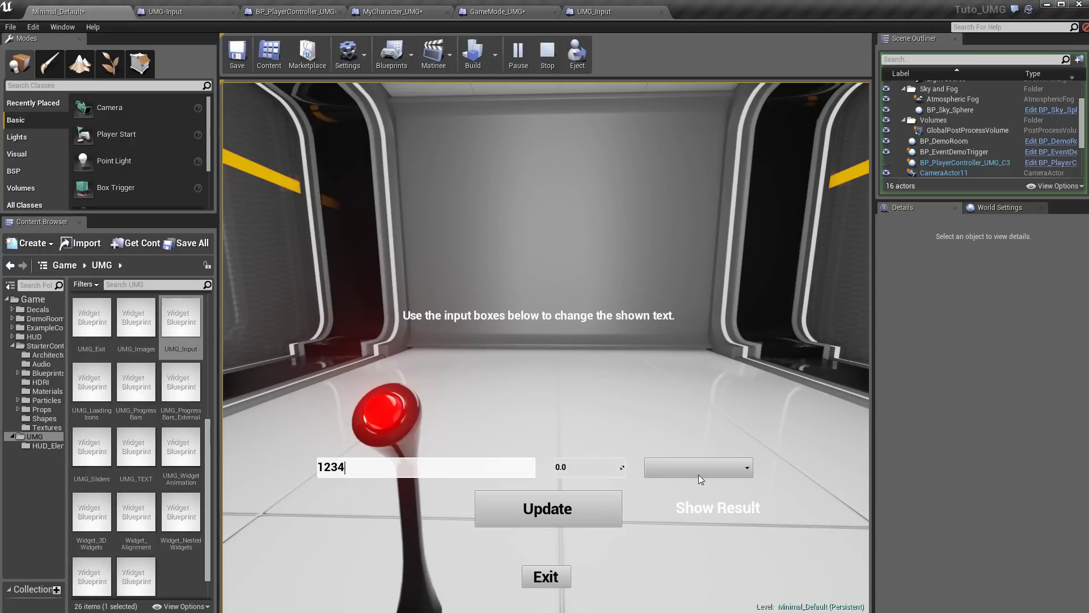
left_click(699, 474)
left_click(693, 490)
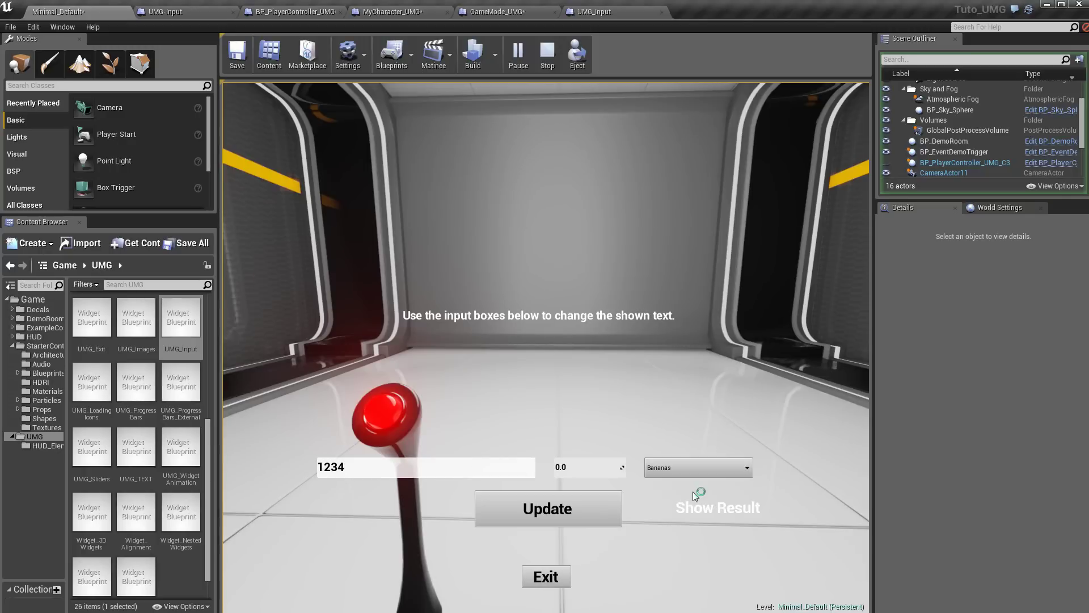
left_click(572, 512)
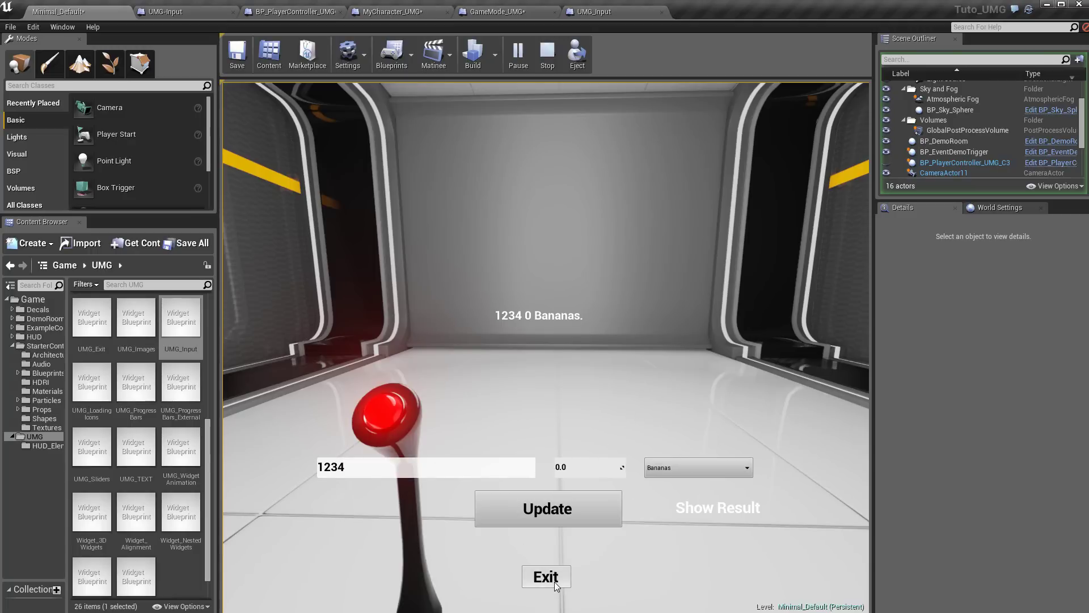
left_click(537, 568)
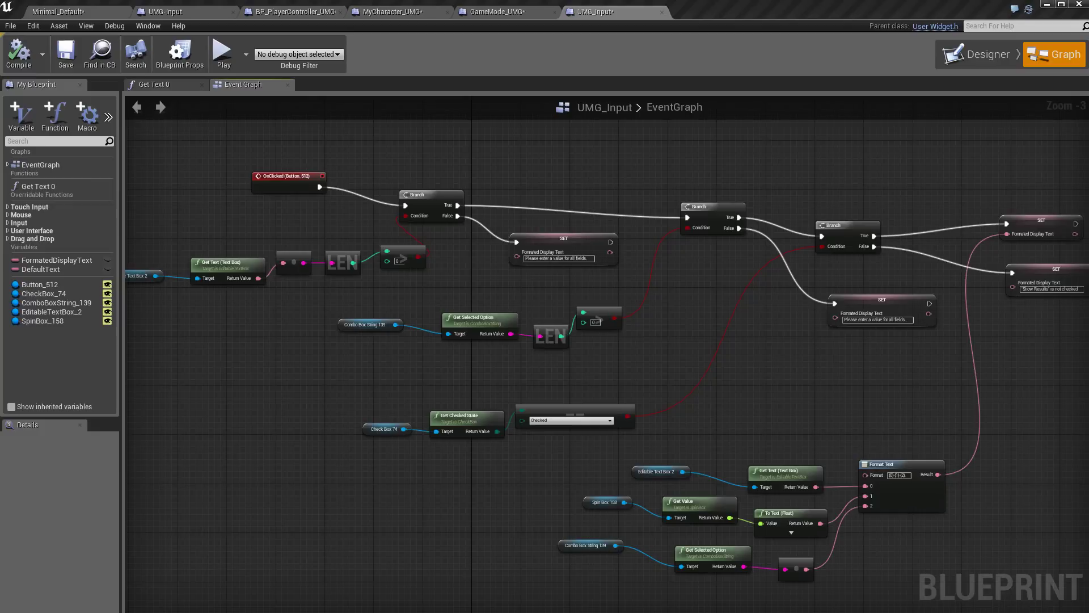
right_click_drag(396, 526, 543, 566)
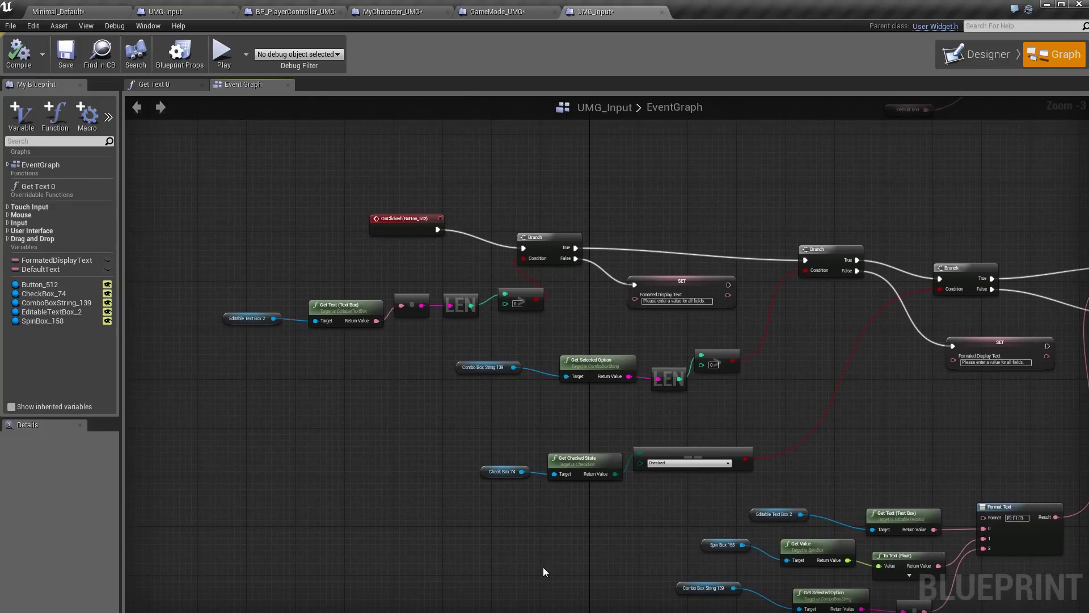
scroll(543, 566, "up", 2)
right_click_drag(315, 426, 339, 472)
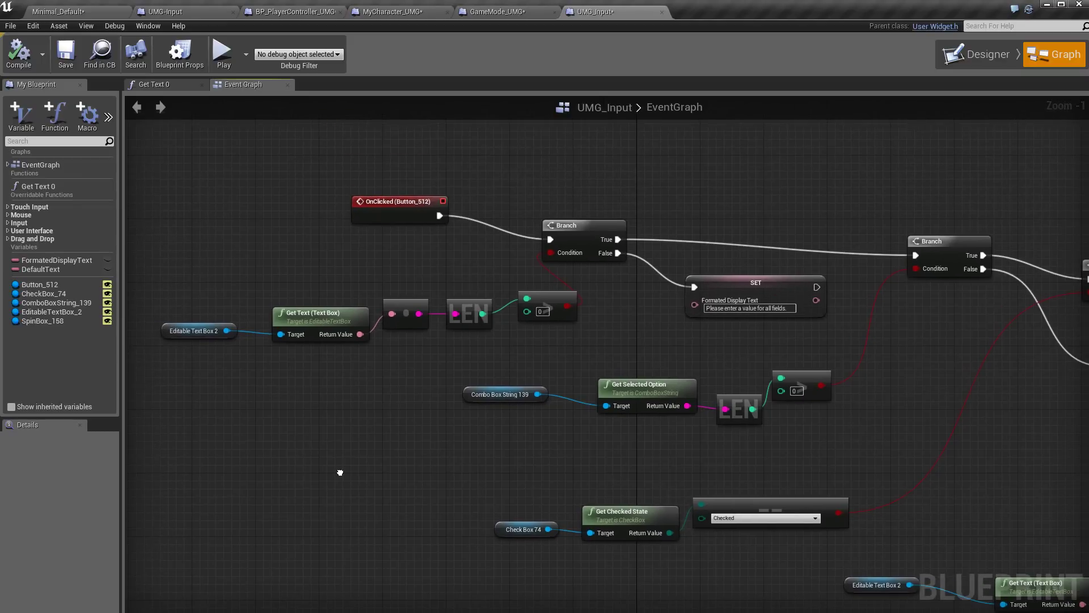
right_click_drag(340, 472, 34, 476)
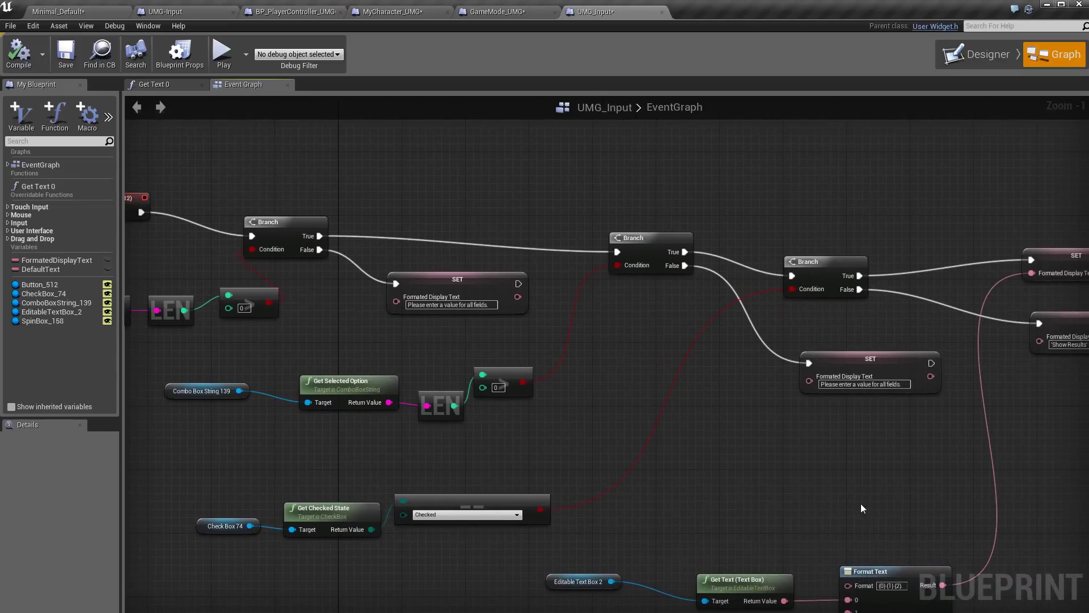
right_click_drag(860, 503, 590, 450)
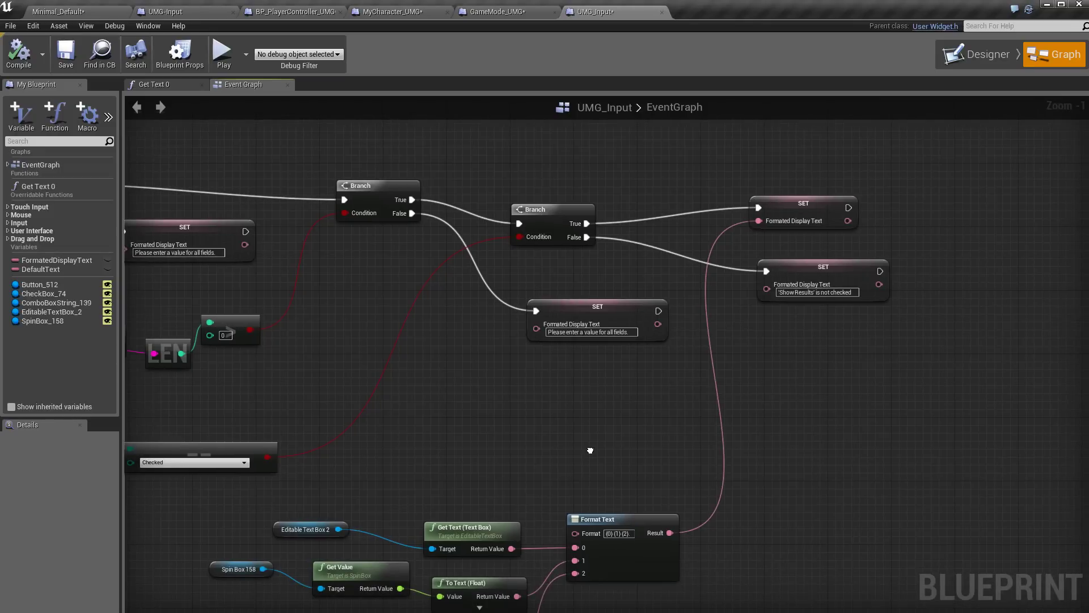
right_click_drag(590, 450, 795, 316)
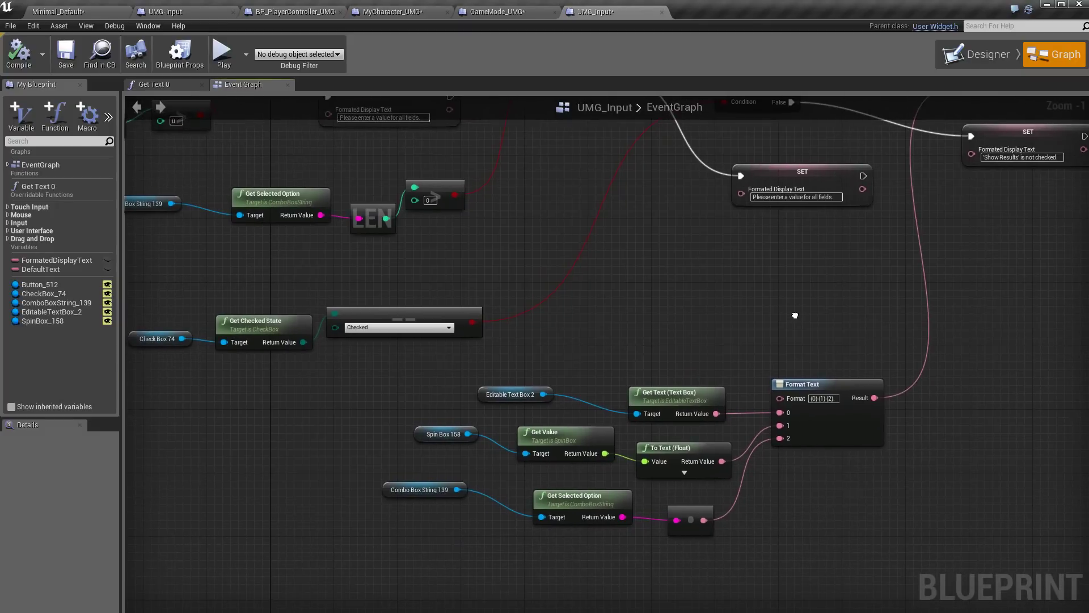
mouse_move(664, 193)
right_mouse_down()
mouse_move(764, 437)
mouse_move(756, 479)
right_mouse_up()
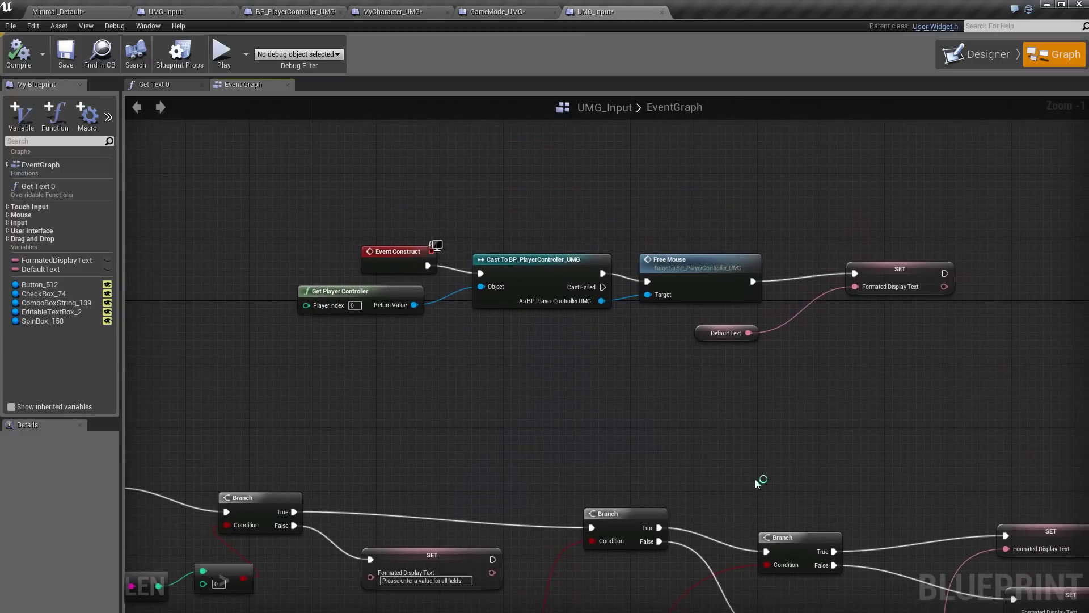